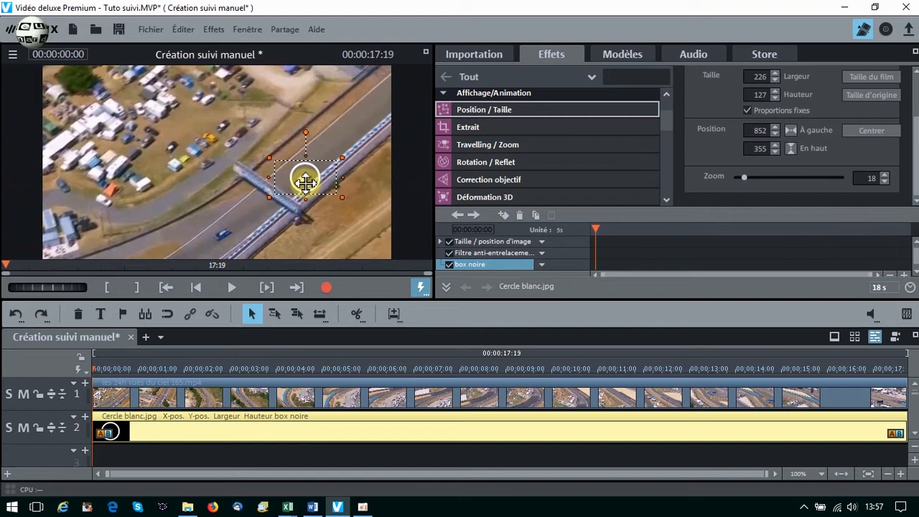
Set a starting position/size keyframe for the Cercle blanc.jpg clip at 00:00:00:00.
{"action": "left_click", "coordinate": [503, 215]}
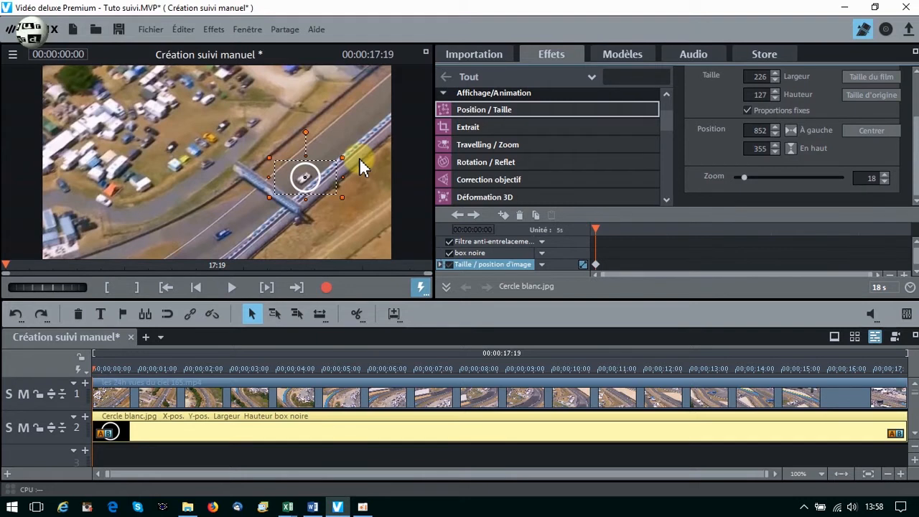
Check the preview monitor's display options and widen the preview area slightly.
{"action": "left_click", "coordinate": [12, 54]}
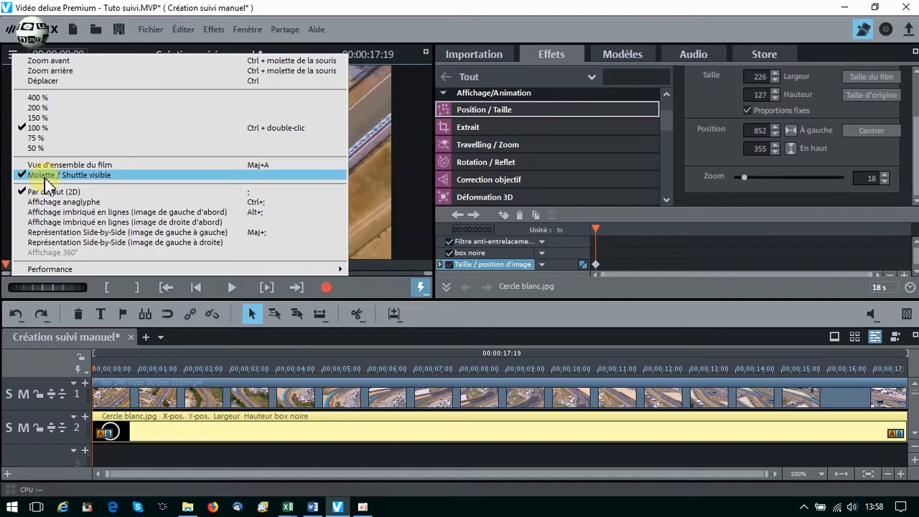
{"action": "left_click", "coordinate": [366, 71]}
{"action": "left_click_drag", "start_coordinate": [434, 143], "coordinate": [390, 144]}
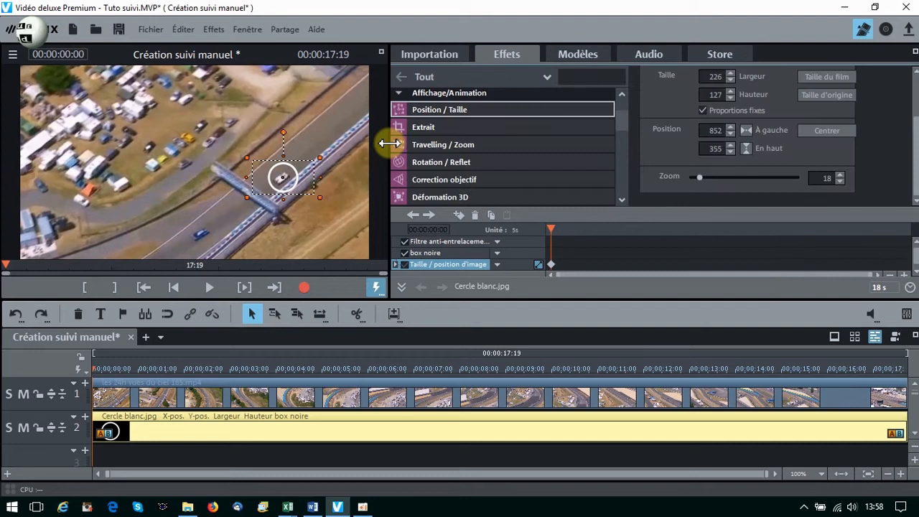
{"action": "left_click_drag", "start_coordinate": [389, 144], "coordinate": [449, 143]}
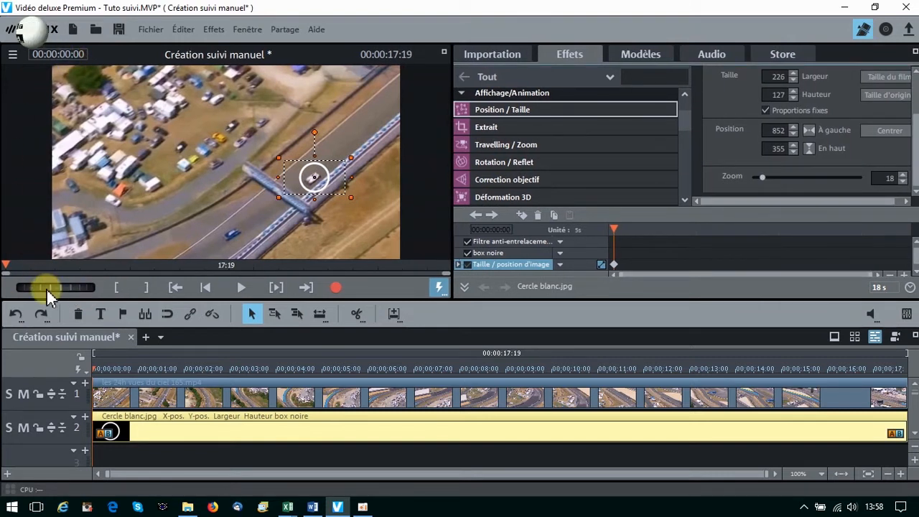
Advance to 00:00:00:10 and recentre the white circle on the tracked car, at about 844 horizontal and 263 vertical.
{"action": "left_click_drag", "start_coordinate": [48, 288], "coordinate": [90, 288]}
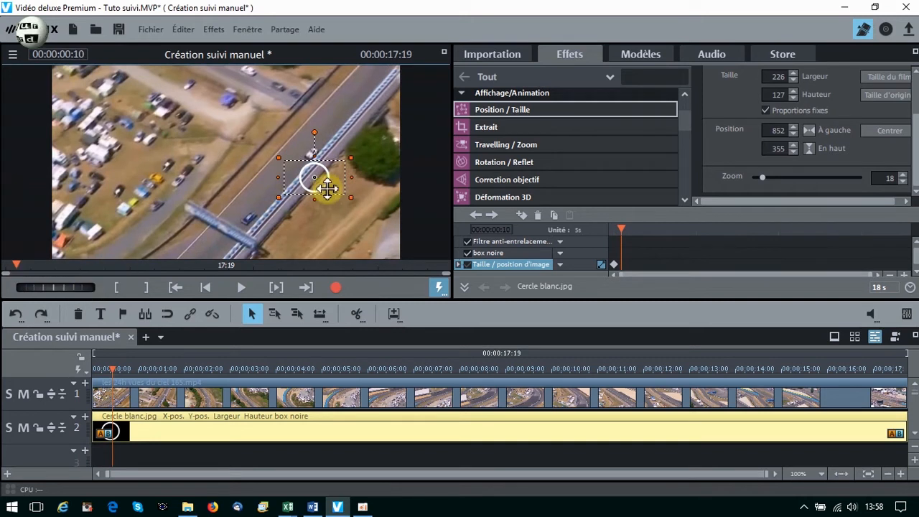
{"action": "left_click_drag", "start_coordinate": [314, 170], "coordinate": [312, 156]}
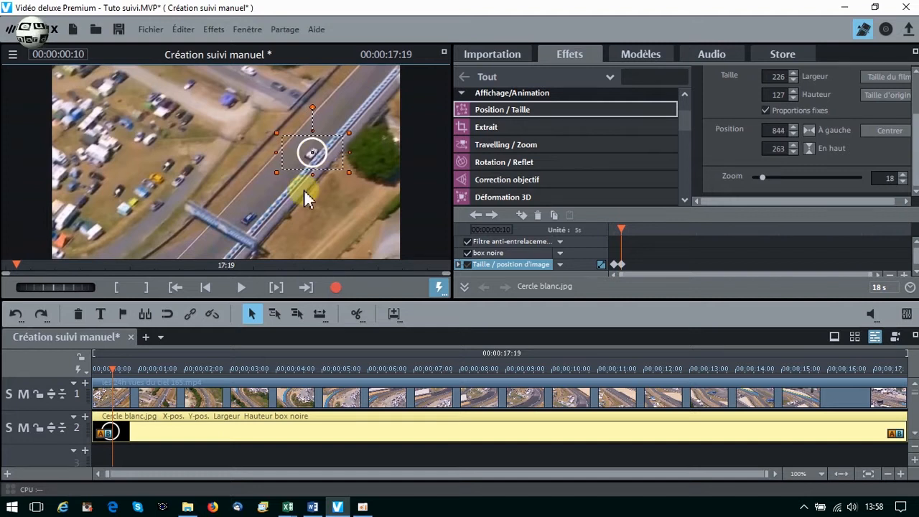
{"action": "left_click", "coordinate": [627, 258]}
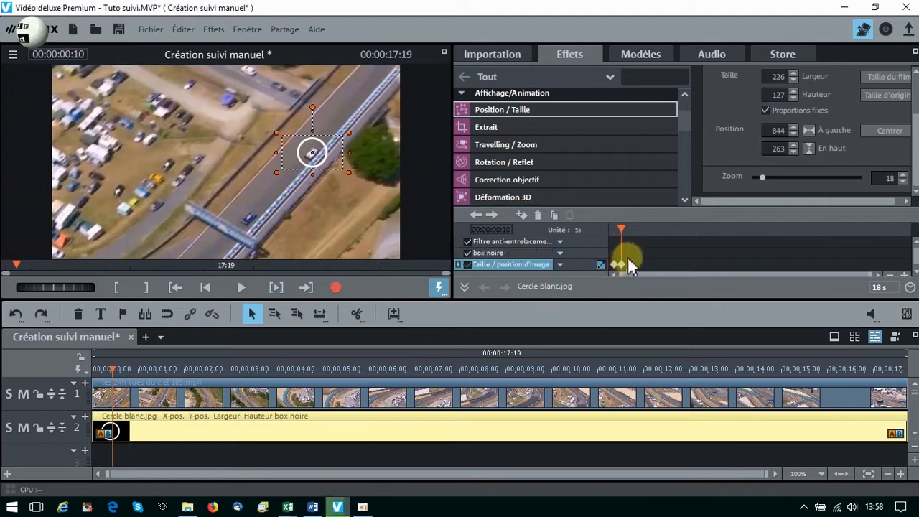
Recentre the circle on the car at 00:00:00:20, about 804 by 212, and at 00:00:01:00, about 751 by 204.
{"action": "left_click_drag", "start_coordinate": [50, 283], "coordinate": [89, 278]}
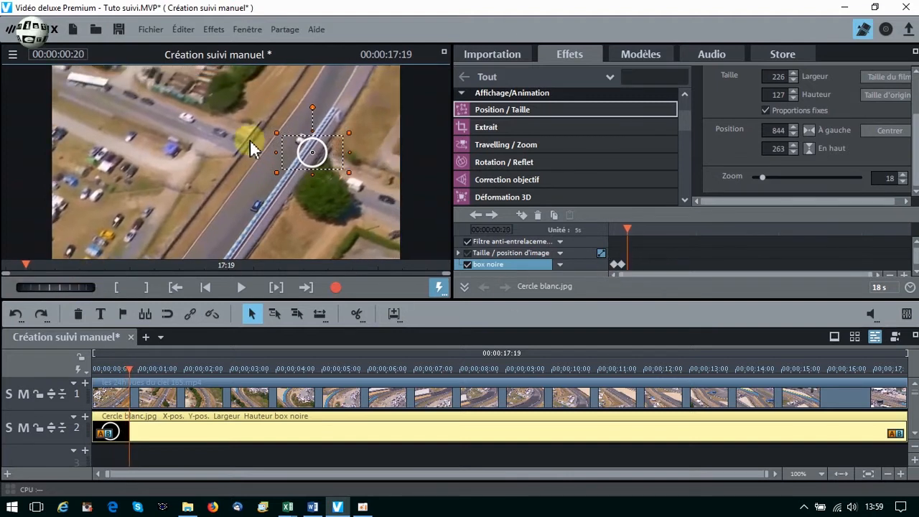
{"action": "left_click_drag", "start_coordinate": [314, 152], "coordinate": [308, 138]}
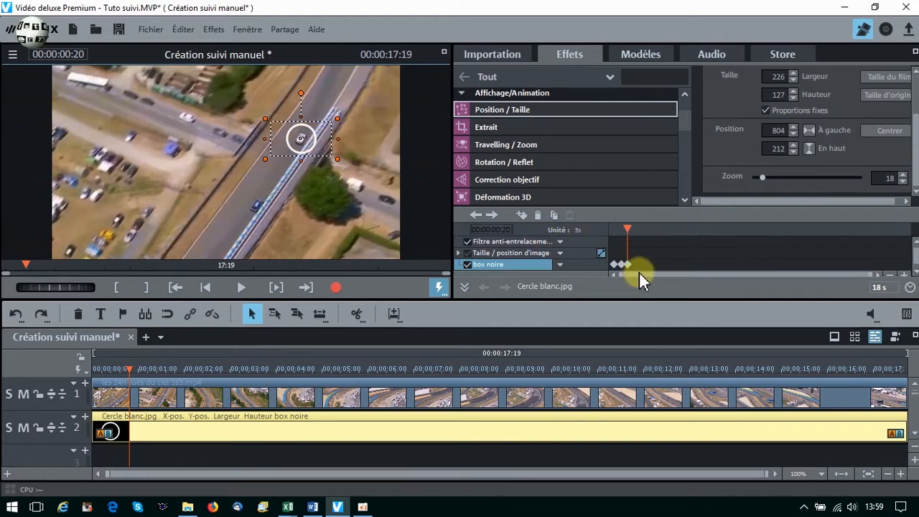
{"action": "left_click_drag", "start_coordinate": [64, 287], "coordinate": [91, 286]}
{"action": "left_click_drag", "start_coordinate": [301, 139], "coordinate": [286, 139]}
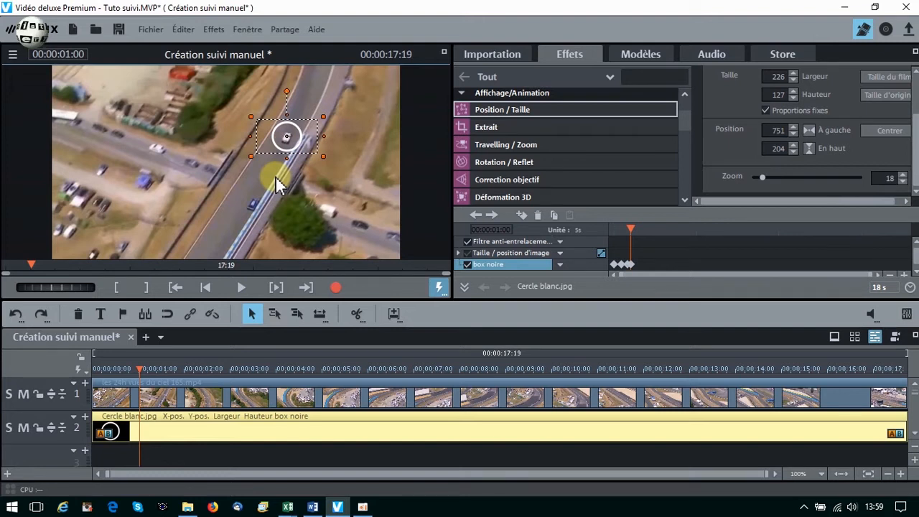
Continue recentring the circle on the car at short intervals of around ten frames, from 00:00:01:00 up to 00:00:03:20.
{"action": "left_click_drag", "start_coordinate": [61, 288], "coordinate": [97, 283]}
{"action": "left_click_drag", "start_coordinate": [243, 161], "coordinate": [234, 171]}
{"action": "left_click_drag", "start_coordinate": [56, 286], "coordinate": [97, 282]}
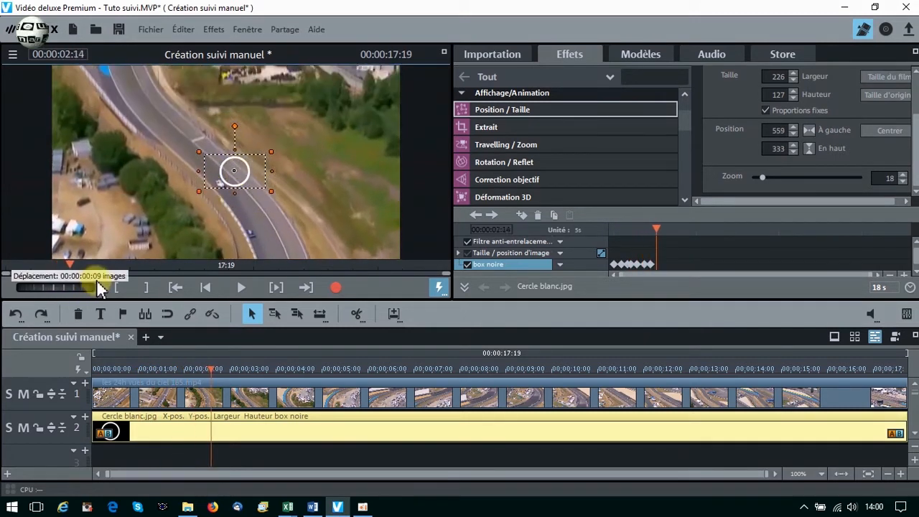
{"action": "left_click_drag", "start_coordinate": [234, 171], "coordinate": [218, 185]}
{"action": "left_click_drag", "start_coordinate": [54, 287], "coordinate": [97, 282]}
{"action": "left_click_drag", "start_coordinate": [217, 184], "coordinate": [197, 190]}
{"action": "left_click_drag", "start_coordinate": [56, 287], "coordinate": [97, 282]}
{"action": "left_click_drag", "start_coordinate": [226, 199], "coordinate": [202, 201]}
{"action": "left_click_drag", "start_coordinate": [58, 286], "coordinate": [97, 282]}
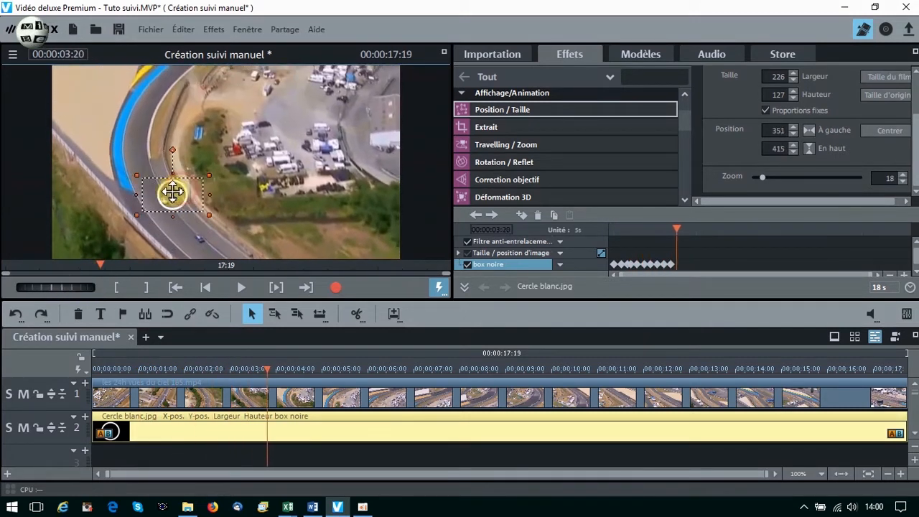
{"action": "left_click_drag", "start_coordinate": [172, 193], "coordinate": [164, 199]}
Keyframe the circle over the moving car at short intervals through 00:00:11:05, ending at about 816 horizontal and 315 vertical.
{"action": "left_click_drag", "start_coordinate": [57, 286], "coordinate": [100, 279]}
{"action": "left_click_drag", "start_coordinate": [164, 199], "coordinate": [148, 204]}
{"action": "left_click_drag", "start_coordinate": [56, 287], "coordinate": [99, 282]}
{"action": "left_click_drag", "start_coordinate": [147, 204], "coordinate": [134, 206]}
{"action": "left_click_drag", "start_coordinate": [56, 286], "coordinate": [99, 283]}
{"action": "left_click_drag", "start_coordinate": [133, 205], "coordinate": [110, 205]}
{"action": "left_click_drag", "start_coordinate": [58, 285], "coordinate": [99, 282]}
{"action": "left_click_drag", "start_coordinate": [109, 205], "coordinate": [102, 207]}
{"action": "left_click_drag", "start_coordinate": [56, 286], "coordinate": [99, 282]}
{"action": "left_click_drag", "start_coordinate": [88, 216], "coordinate": [105, 209]}
{"action": "left_click_drag", "start_coordinate": [56, 287], "coordinate": [101, 289]}
{"action": "left_click_drag", "start_coordinate": [103, 201], "coordinate": [129, 199]}
{"action": "left_click_drag", "start_coordinate": [56, 287], "coordinate": [99, 284]}
{"action": "left_click_drag", "start_coordinate": [154, 208], "coordinate": [191, 220]}
{"action": "left_click_drag", "start_coordinate": [56, 287], "coordinate": [99, 285]}
{"action": "left_click_drag", "start_coordinate": [151, 199], "coordinate": [187, 202]}
{"action": "left_click_drag", "start_coordinate": [56, 286], "coordinate": [99, 287]}
{"action": "left_click_drag", "start_coordinate": [214, 208], "coordinate": [258, 212]}
{"action": "left_click_drag", "start_coordinate": [56, 286], "coordinate": [99, 287]}
{"action": "left_click_drag", "start_coordinate": [238, 206], "coordinate": [265, 208]}
{"action": "left_click_drag", "start_coordinate": [56, 286], "coordinate": [99, 286]}
{"action": "left_click_drag", "start_coordinate": [263, 207], "coordinate": [312, 202]}
{"action": "left_click_drag", "start_coordinate": [56, 287], "coordinate": [99, 286]}
{"action": "left_click_drag", "start_coordinate": [305, 203], "coordinate": [343, 190]}
{"action": "left_click_drag", "start_coordinate": [56, 286], "coordinate": [99, 286]}
{"action": "left_click_drag", "start_coordinate": [343, 209], "coordinate": [365, 199]}
{"action": "left_click_drag", "start_coordinate": [56, 286], "coordinate": [99, 286]}
{"action": "left_click_drag", "start_coordinate": [359, 189], "coordinate": [370, 176]}
{"action": "left_click_drag", "start_coordinate": [56, 286], "coordinate": [99, 287]}
{"action": "left_click_drag", "start_coordinate": [369, 169], "coordinate": [343, 168]}
{"action": "left_click_drag", "start_coordinate": [56, 287], "coordinate": [99, 286]}
{"action": "left_click_drag", "start_coordinate": [344, 168], "coordinate": [323, 168]}
{"action": "left_click_drag", "start_coordinate": [56, 287], "coordinate": [99, 286]}
{"action": "left_click_drag", "start_coordinate": [322, 167], "coordinate": [304, 166]}
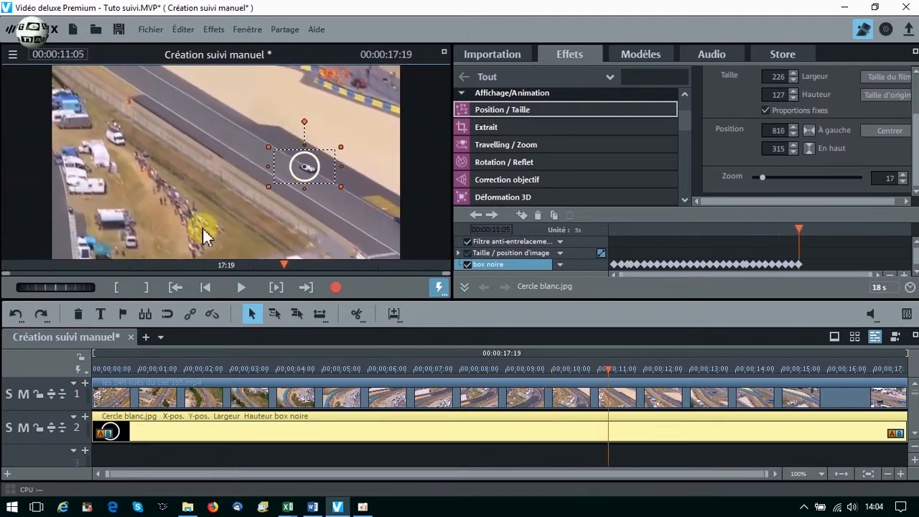
Keyframe the circle over the car from 00:00:11:05 to 00:00:13:15, ending at about 577 horizontal and 313 vertical.
{"action": "left_click_drag", "start_coordinate": [56, 286], "coordinate": [99, 287]}
{"action": "left_click_drag", "start_coordinate": [304, 167], "coordinate": [284, 166]}
{"action": "left_click_drag", "start_coordinate": [56, 286], "coordinate": [99, 287]}
{"action": "left_click_drag", "start_coordinate": [285, 166], "coordinate": [268, 166]}
{"action": "left_click_drag", "start_coordinate": [63, 288], "coordinate": [99, 288]}
{"action": "left_click_drag", "start_coordinate": [268, 166], "coordinate": [252, 166]}
{"action": "left_click_drag", "start_coordinate": [63, 287], "coordinate": [99, 288]}
{"action": "left_click_drag", "start_coordinate": [251, 166], "coordinate": [241, 166]}
{"action": "left_click_drag", "start_coordinate": [67, 287], "coordinate": [99, 287]}
{"action": "left_click_drag", "start_coordinate": [241, 166], "coordinate": [236, 169]}
{"action": "left_click_drag", "start_coordinate": [63, 287], "coordinate": [100, 287]}
{"action": "left_click_drag", "start_coordinate": [237, 170], "coordinate": [240, 165]}
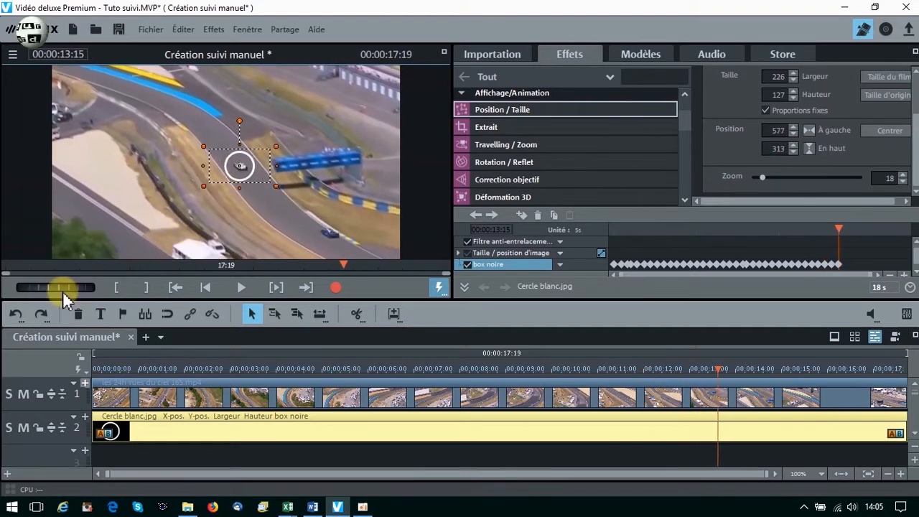
Keep the circle centred on the car from 00:00:13:15 to 00:00:16:00, ending at about 325 horizontal and 244 vertical.
{"action": "left_click_drag", "start_coordinate": [62, 289], "coordinate": [99, 288]}
{"action": "left_click_drag", "start_coordinate": [240, 165], "coordinate": [244, 160]}
{"action": "left_click_drag", "start_coordinate": [61, 288], "coordinate": [99, 287]}
{"action": "left_click_drag", "start_coordinate": [244, 160], "coordinate": [238, 159]}
{"action": "left_click_drag", "start_coordinate": [49, 289], "coordinate": [89, 289]}
{"action": "left_click_drag", "start_coordinate": [239, 160], "coordinate": [226, 154]}
{"action": "left_click_drag", "start_coordinate": [54, 288], "coordinate": [91, 289]}
{"action": "left_click_drag", "start_coordinate": [226, 156], "coordinate": [212, 149]}
{"action": "left_click_drag", "start_coordinate": [54, 287], "coordinate": [90, 288]}
{"action": "left_click_drag", "start_coordinate": [207, 157], "coordinate": [188, 156]}
{"action": "left_click_drag", "start_coordinate": [56, 288], "coordinate": [92, 288]}
{"action": "left_click_drag", "start_coordinate": [193, 152], "coordinate": [170, 150]}
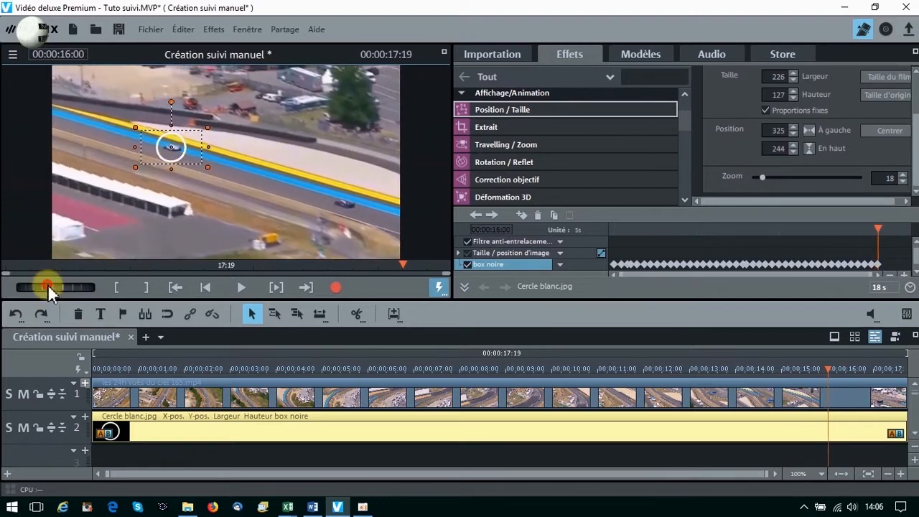
Finish keyframing the circle over the car up to 00:00:17:18, ending at about 197 horizontal and 286 vertical.
{"action": "left_click_drag", "start_coordinate": [48, 288], "coordinate": [88, 287]}
{"action": "left_click_drag", "start_coordinate": [169, 151], "coordinate": [154, 153]}
{"action": "left_click_drag", "start_coordinate": [55, 287], "coordinate": [89, 287]}
{"action": "left_click_drag", "start_coordinate": [155, 150], "coordinate": [144, 154]}
{"action": "left_click_drag", "start_coordinate": [56, 287], "coordinate": [94, 286]}
{"action": "left_click_drag", "start_coordinate": [145, 153], "coordinate": [144, 156]}
{"action": "left_click_drag", "start_coordinate": [59, 288], "coordinate": [93, 287]}
{"action": "left_click_drag", "start_coordinate": [144, 158], "coordinate": [137, 158]}
{"action": "left_click_drag", "start_coordinate": [56, 287], "coordinate": [92, 287]}
{"action": "left_click_drag", "start_coordinate": [136, 160], "coordinate": [133, 160]}
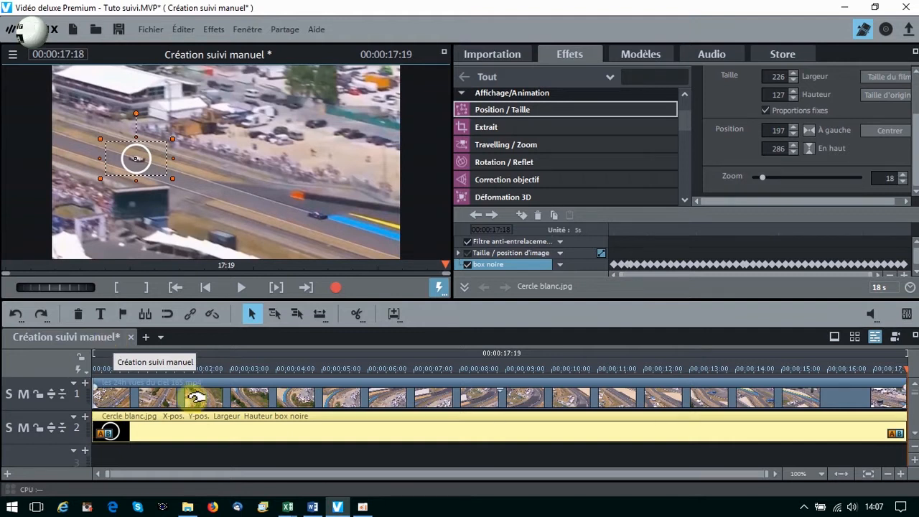
Play the Création suivi manuel film from its start to check how the circle follows the car.
{"action": "left_click", "coordinate": [206, 288]}
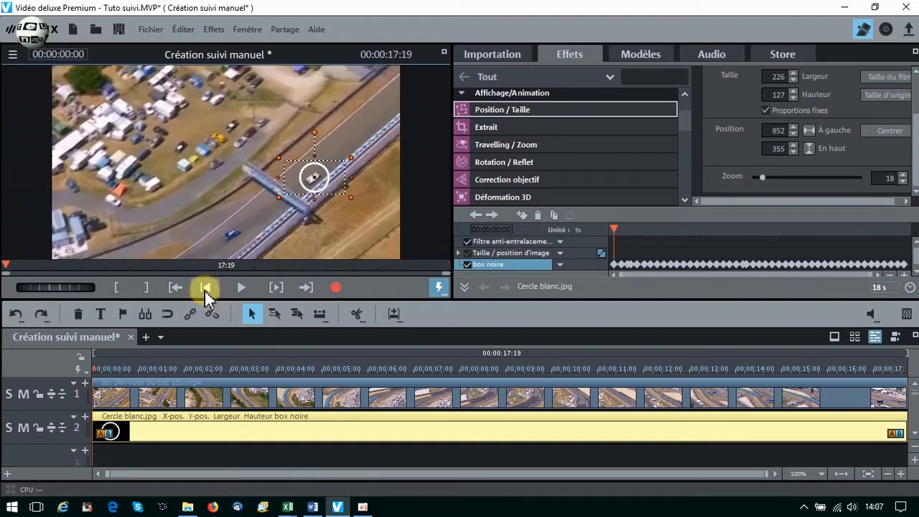
{"action": "left_click", "coordinate": [240, 289]}
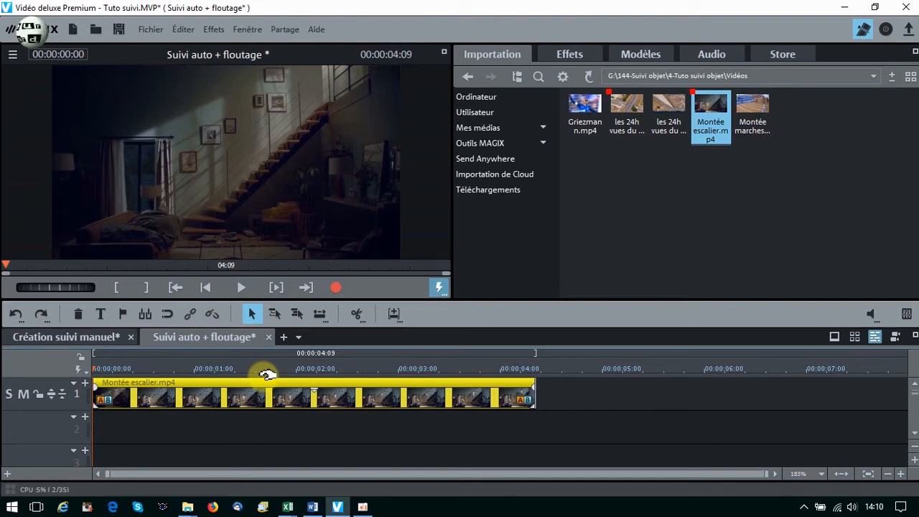
Play the Montée escalier.mp4 clip in the Suivi auto + floutage film to examine the person climbing the stairs.
{"action": "left_click", "coordinate": [243, 288]}
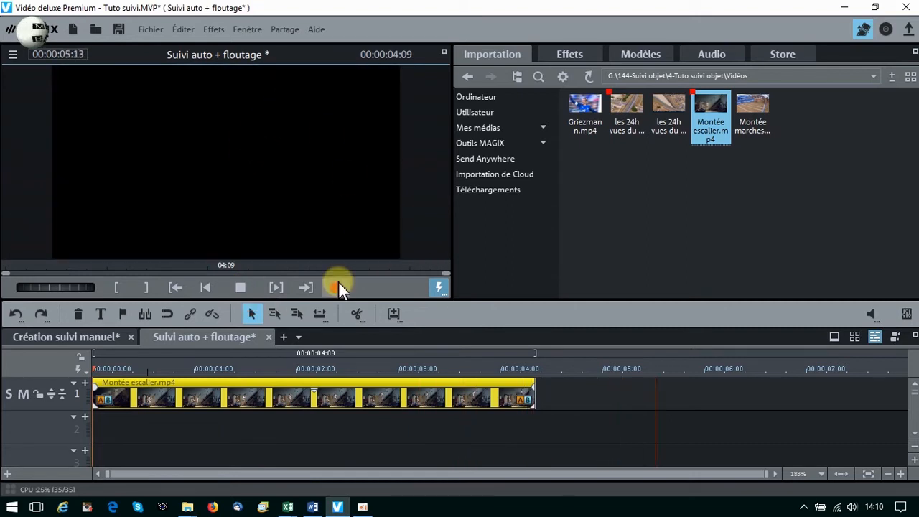
{"action": "left_click", "coordinate": [242, 288]}
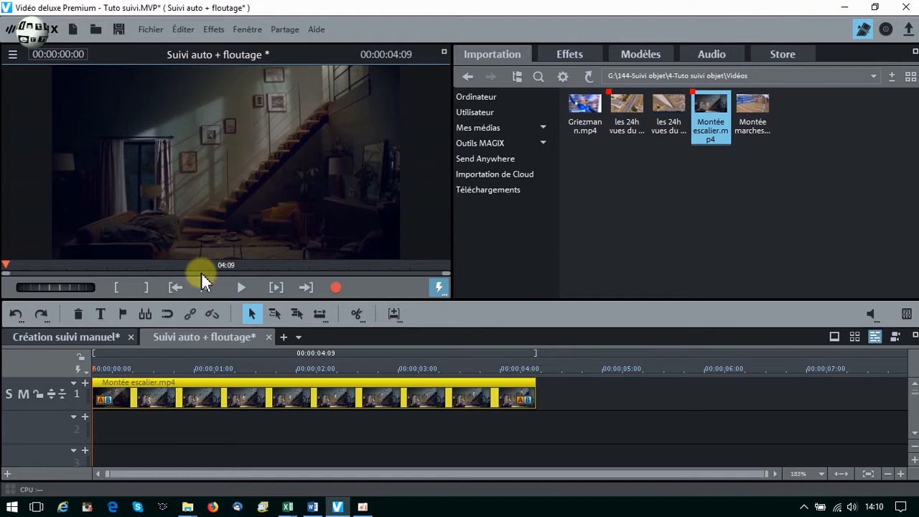
{"action": "left_click", "coordinate": [241, 287]}
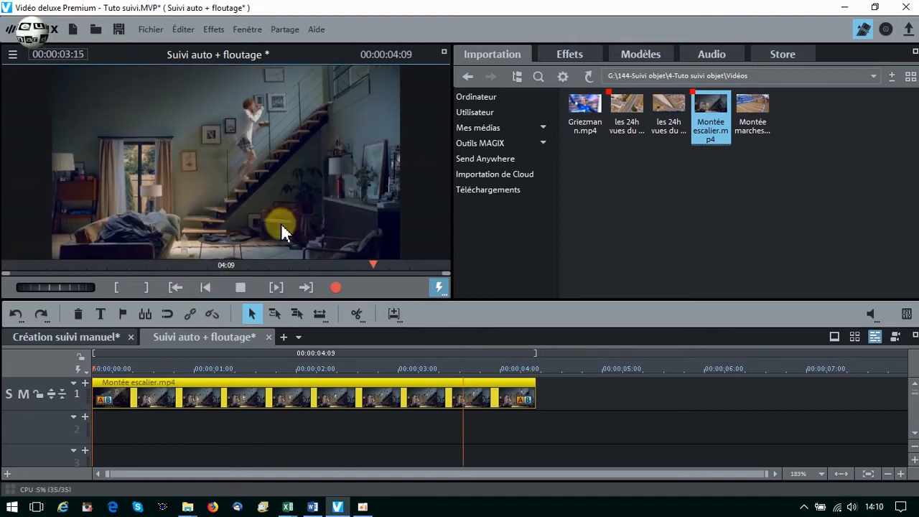
{"action": "left_click", "coordinate": [237, 287]}
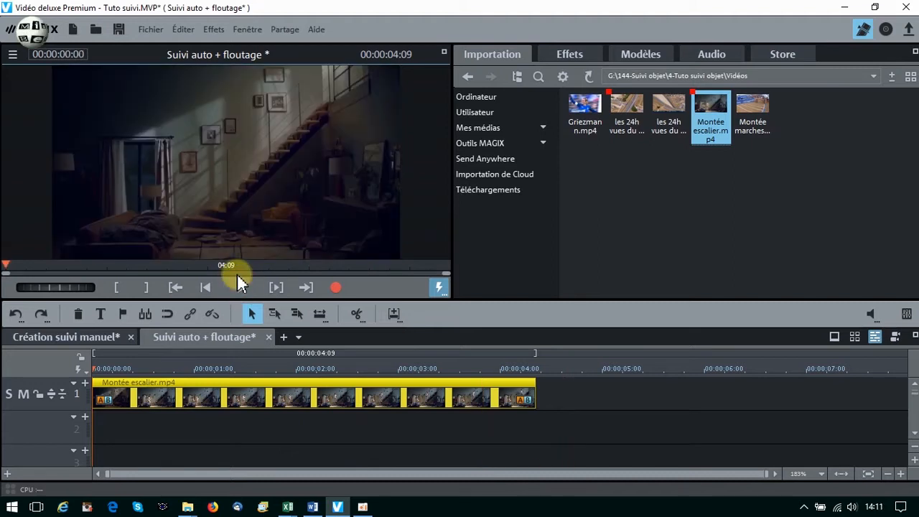
Duplicate the Montée escalier.mp4 clip onto track 3, aligned with the start of the original.
{"action": "left_click", "coordinate": [188, 382], "text": "ctrl"}
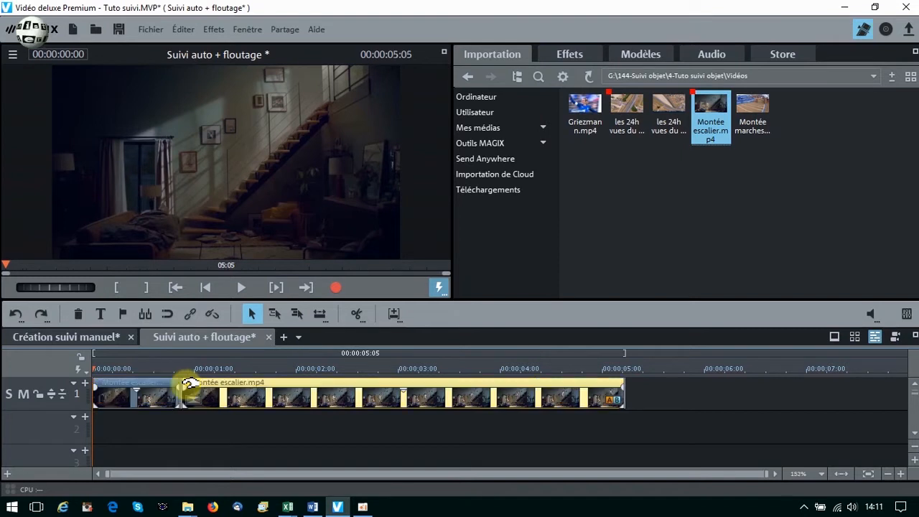
{"action": "left_click_drag", "start_coordinate": [191, 382], "coordinate": [106, 463]}
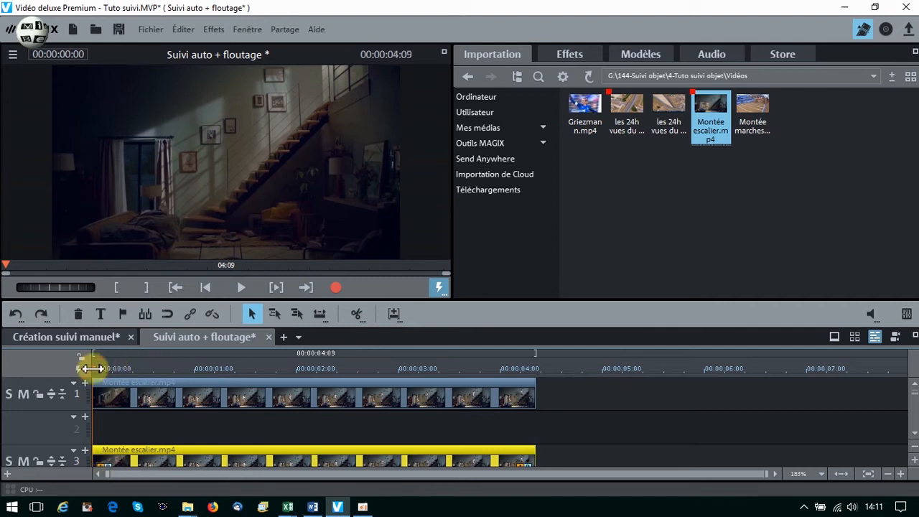
Split the track 3 copy of Montée escalier.mp4 at 00:00:00:03 and delete the short piece before the cut.
{"action": "left_click_drag", "start_coordinate": [92, 369], "coordinate": [103, 367]}
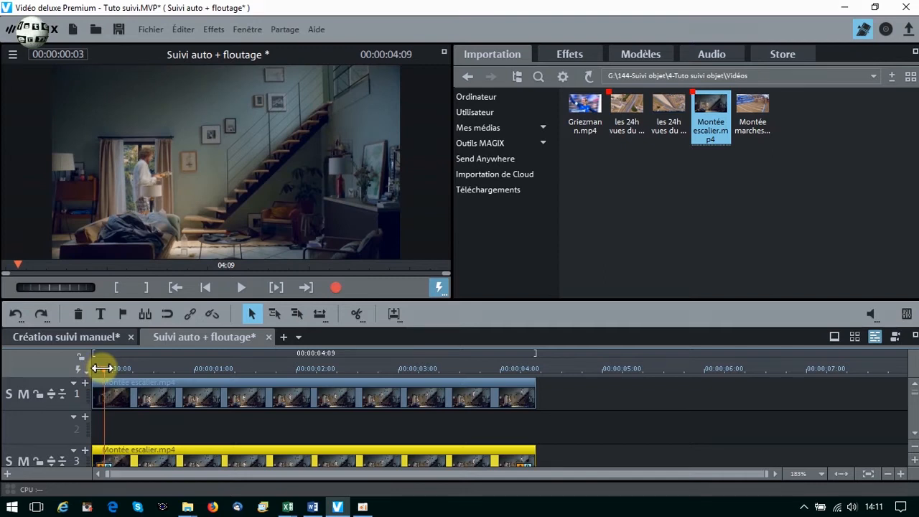
{"action": "left_click", "coordinate": [356, 314]}
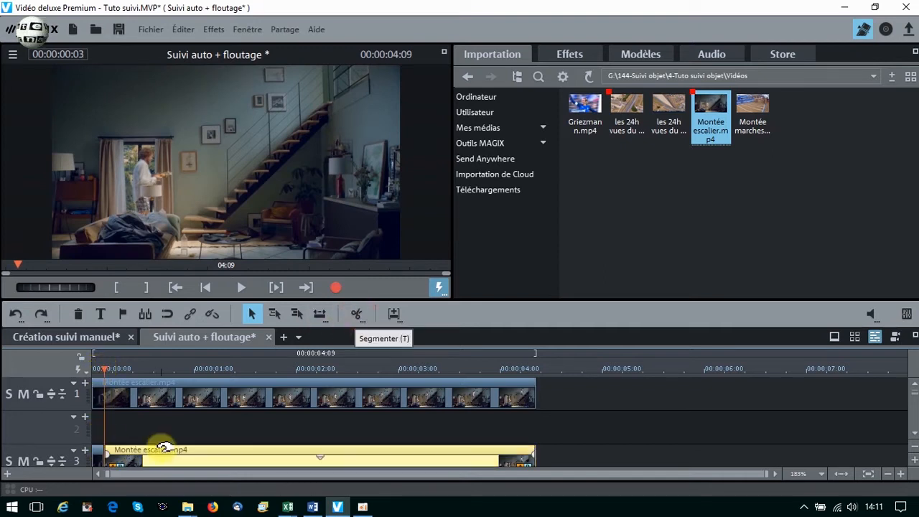
{"action": "left_click", "coordinate": [99, 451]}
{"action": "right_click", "coordinate": [99, 451]}
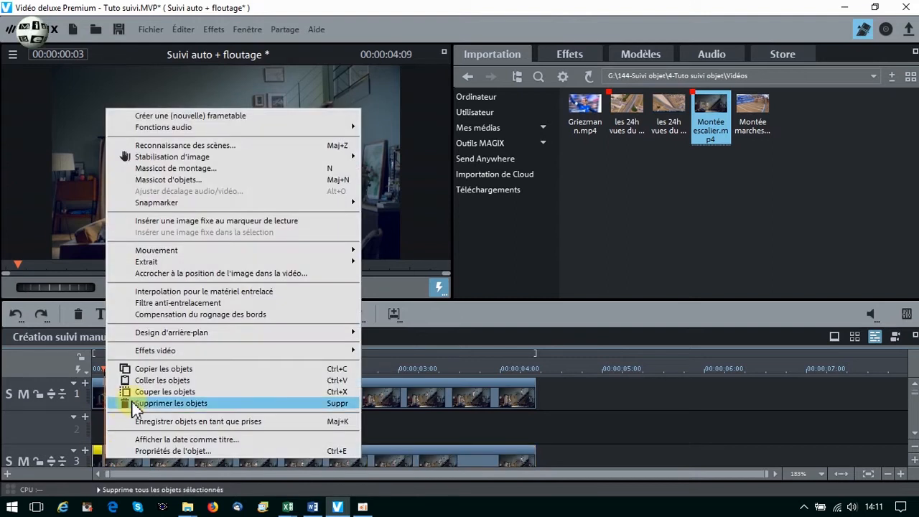
{"action": "left_click", "coordinate": [127, 406]}
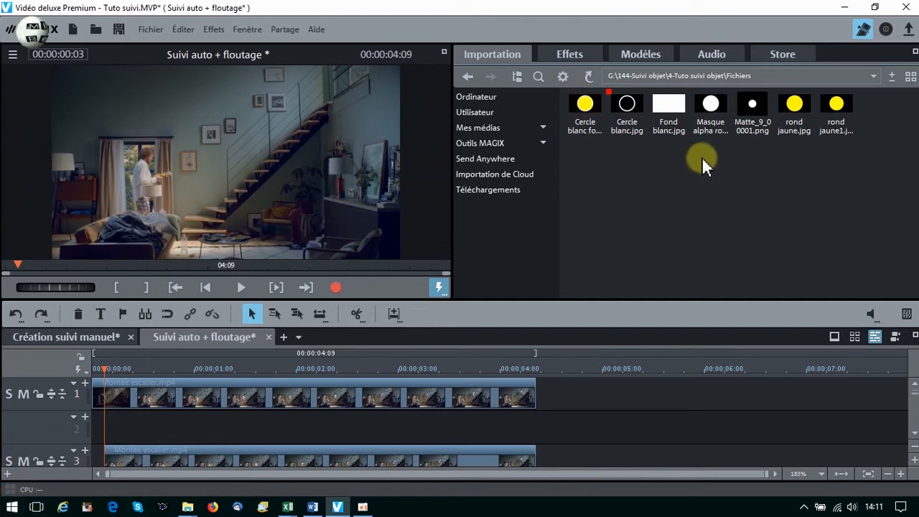
Place Matte_9_00001.png on track 2 from 00:00:00:03, importing it without copying the file, and move the playhead to 00:00:00:13.
{"action": "mouse_move", "coordinate": [753, 115]}
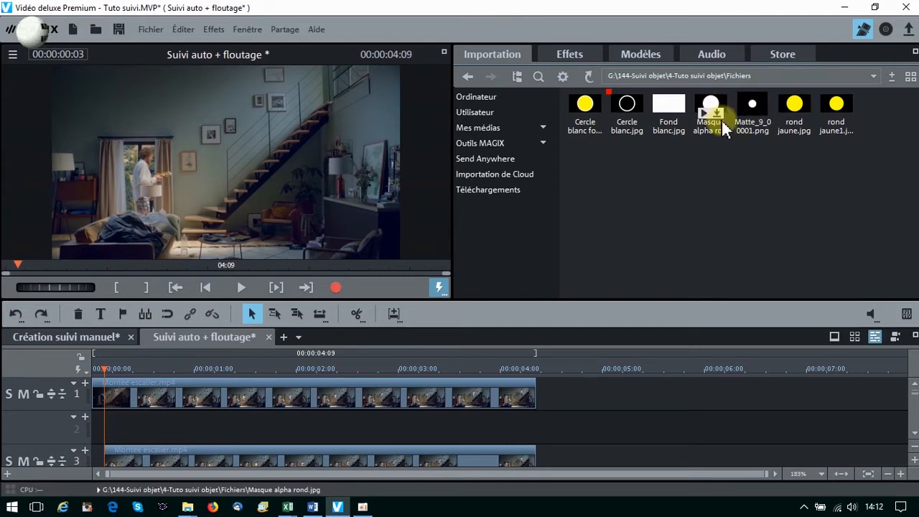
{"action": "left_click", "coordinate": [720, 119]}
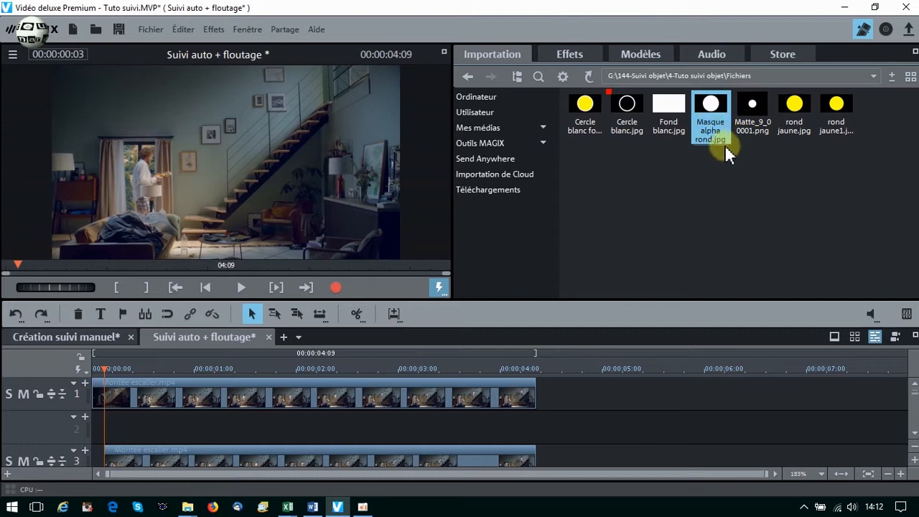
{"action": "left_click", "coordinate": [755, 130]}
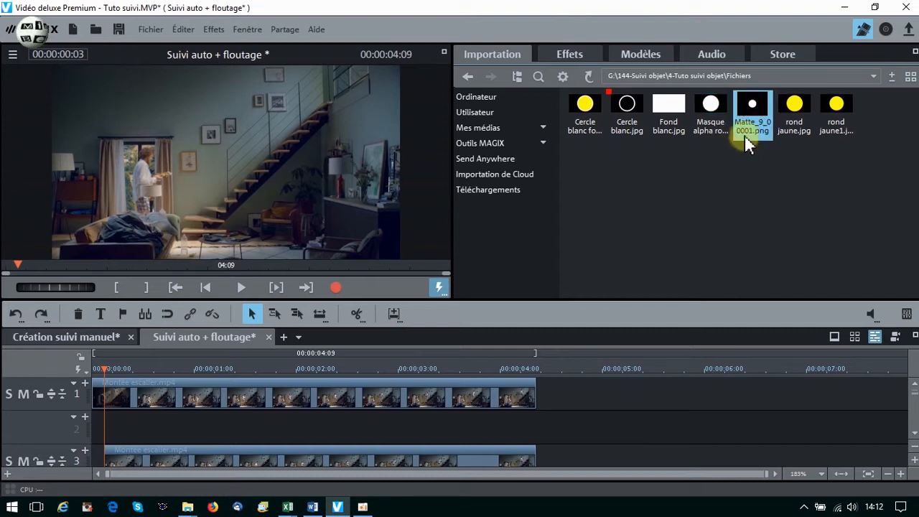
{"action": "mouse_move", "coordinate": [743, 99]}
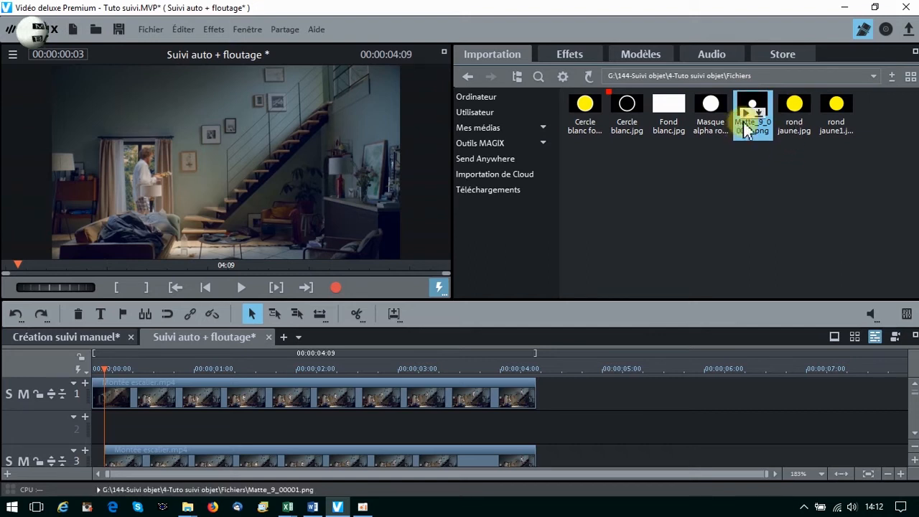
{"action": "left_click_drag", "start_coordinate": [746, 98], "coordinate": [146, 430]}
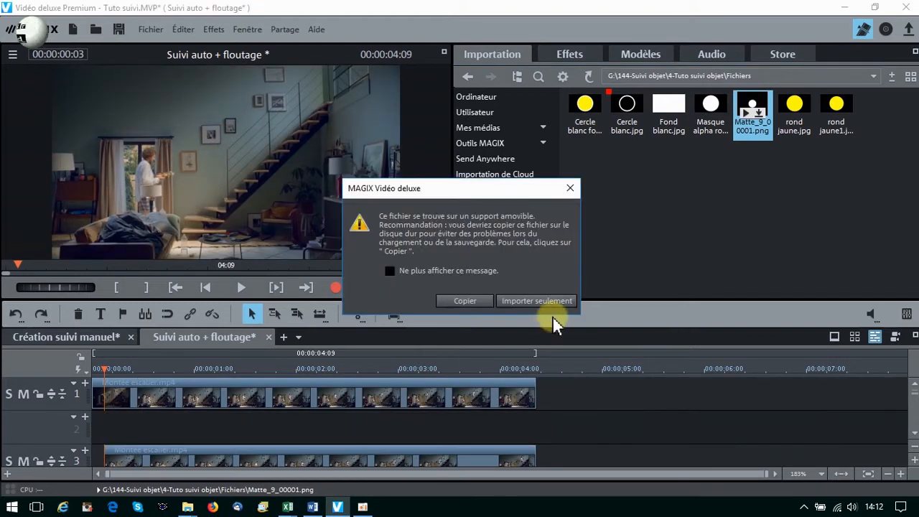
{"action": "left_click", "coordinate": [553, 301]}
{"action": "left_click", "coordinate": [655, 313]}
{"action": "left_click", "coordinate": [396, 434]}
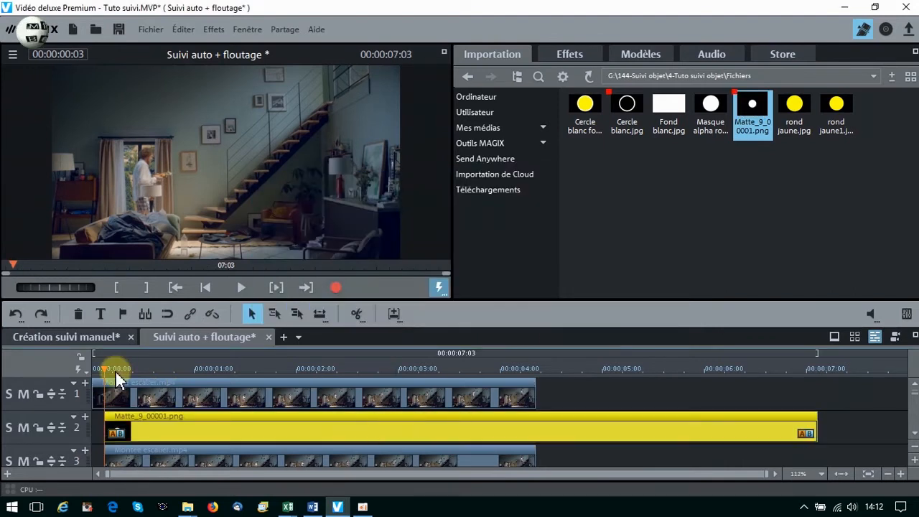
{"action": "left_click", "coordinate": [146, 369]}
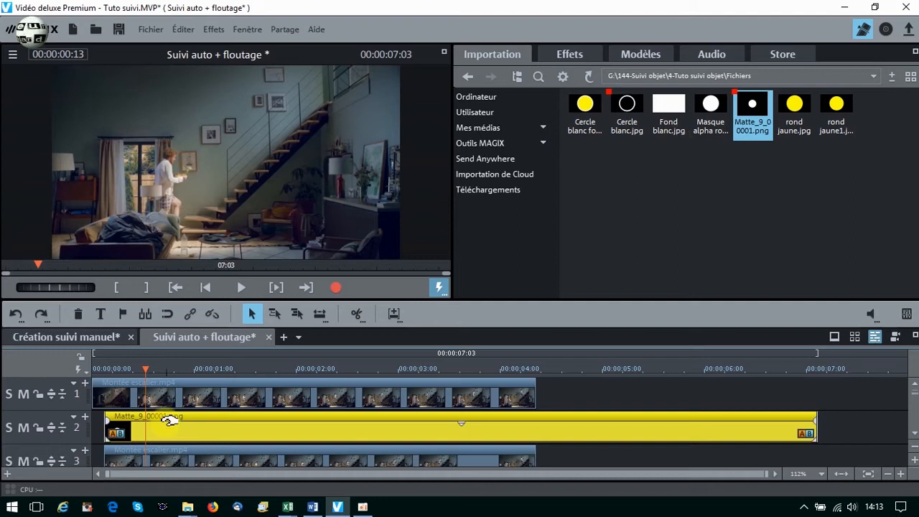
Split Matte_9_00001.png on track 2 at 00:00:04:09, where the video clips end, and delete the excess part.
{"action": "left_click", "coordinate": [585, 369]}
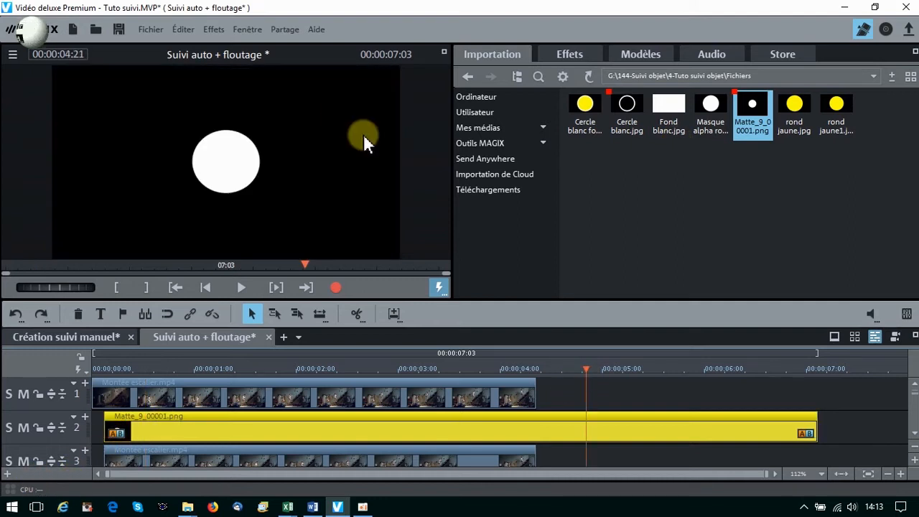
{"action": "left_click", "coordinate": [533, 369]}
{"action": "left_click_drag", "start_coordinate": [533, 369], "coordinate": [537, 369]}
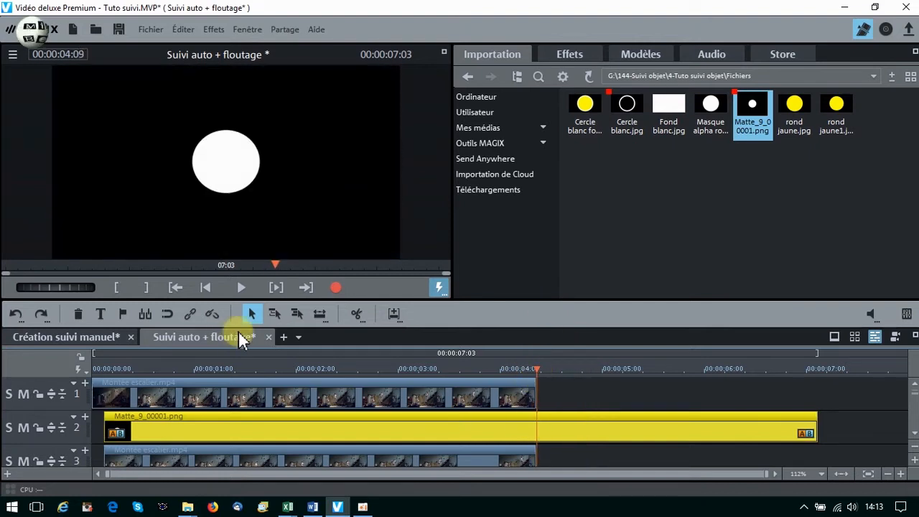
{"action": "left_click", "coordinate": [320, 313]}
{"action": "right_click", "coordinate": [596, 424]}
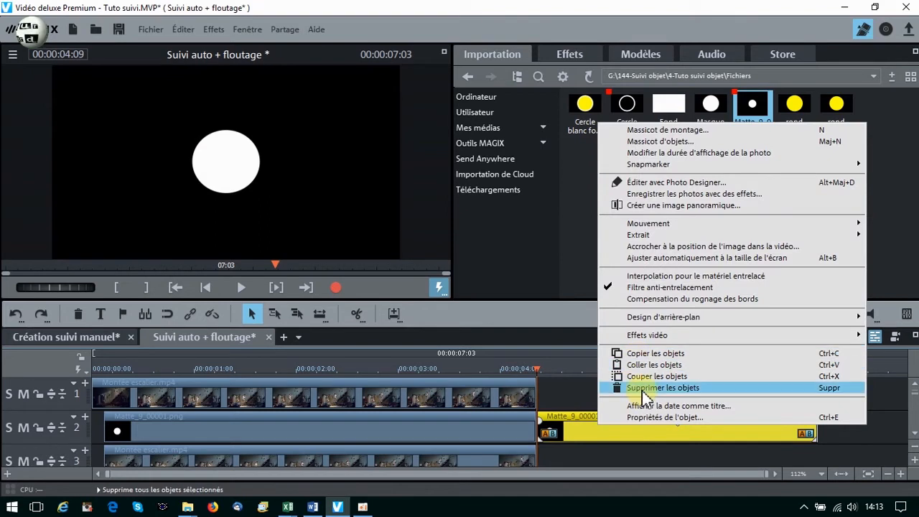
{"action": "left_click", "coordinate": [644, 392]}
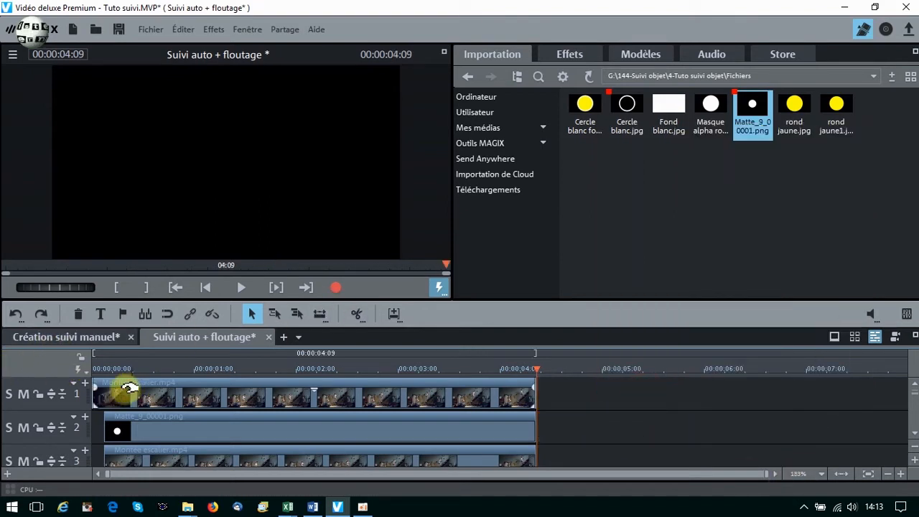
Select Matte_9_00001.png, mute track 3, and position the playhead at 00:00:00:10.
{"action": "left_click", "coordinate": [142, 423]}
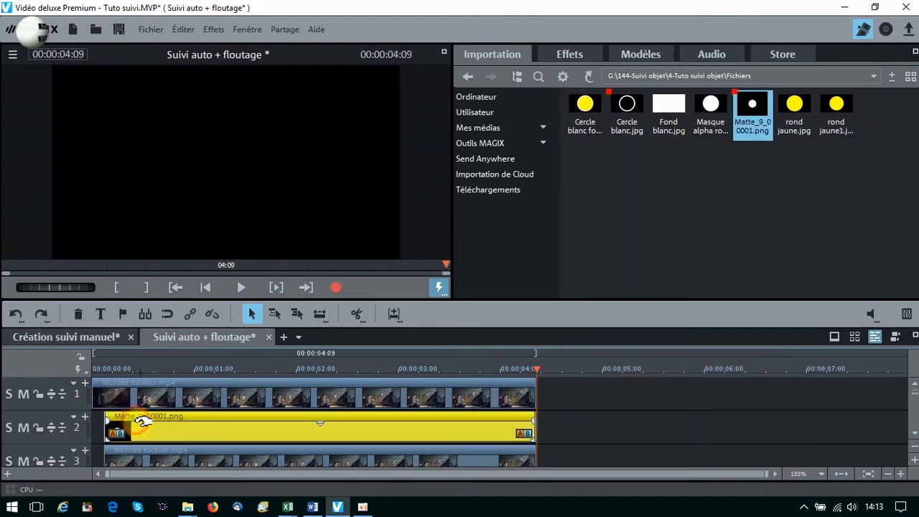
{"action": "left_click", "coordinate": [22, 461]}
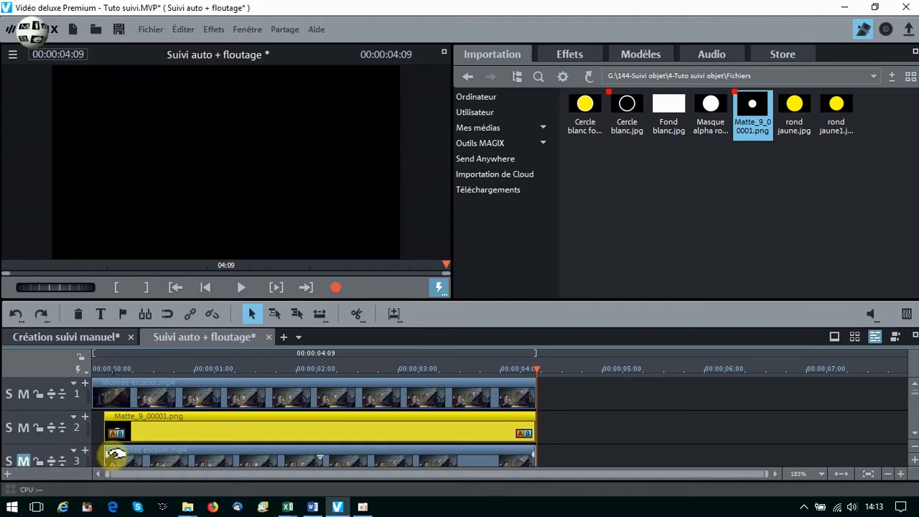
{"action": "left_click", "coordinate": [132, 369]}
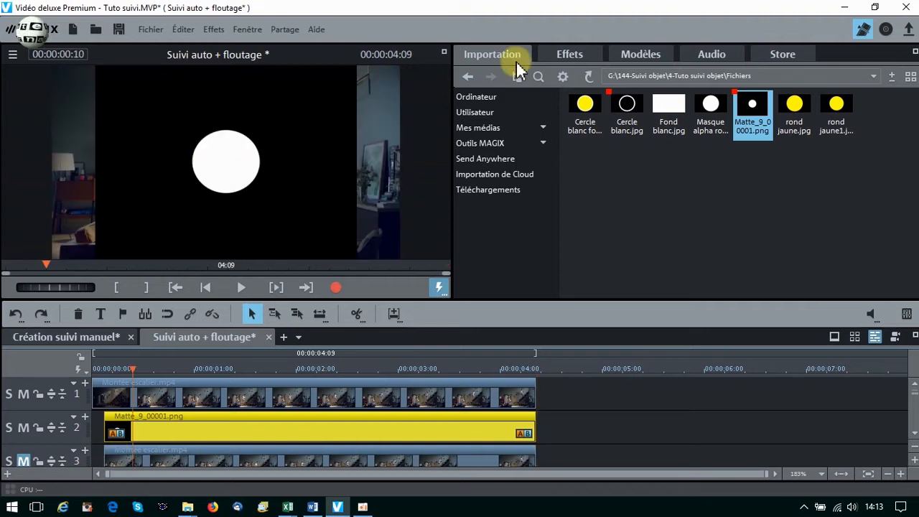
Apply the Alpha chroma key (Chrominance) effect to Matte_9_00001.png on track 2.
{"action": "left_click", "coordinate": [559, 51]}
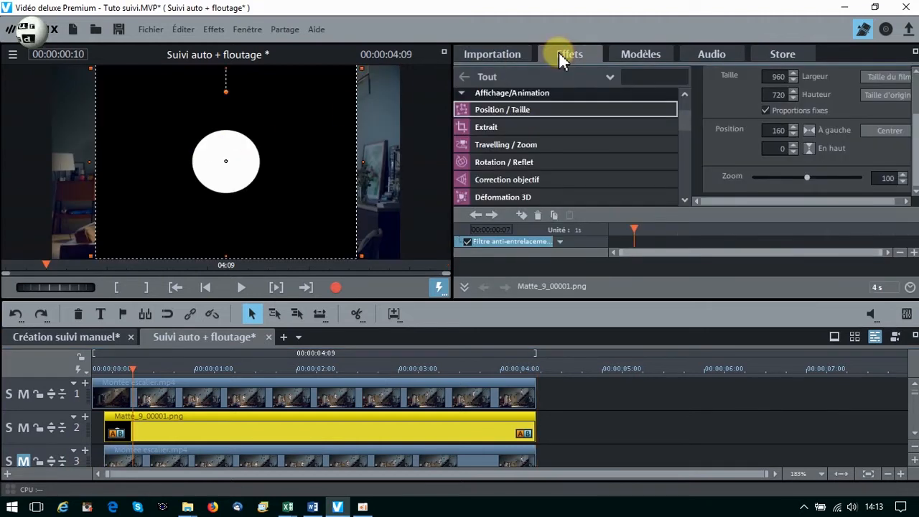
{"action": "left_click", "coordinate": [685, 94]}
{"action": "left_click", "coordinate": [684, 94]}
{"action": "left_click", "coordinate": [685, 94]}
{"action": "left_click", "coordinate": [494, 118]}
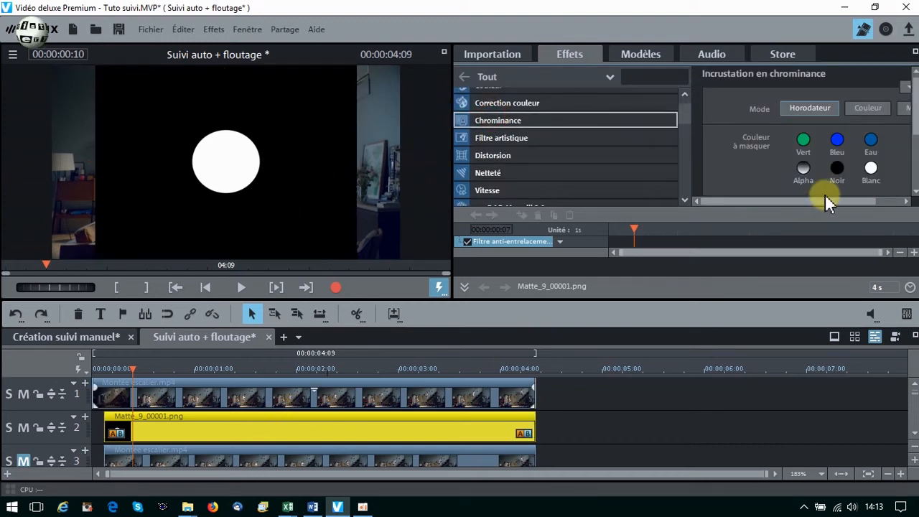
{"action": "left_click", "coordinate": [804, 172]}
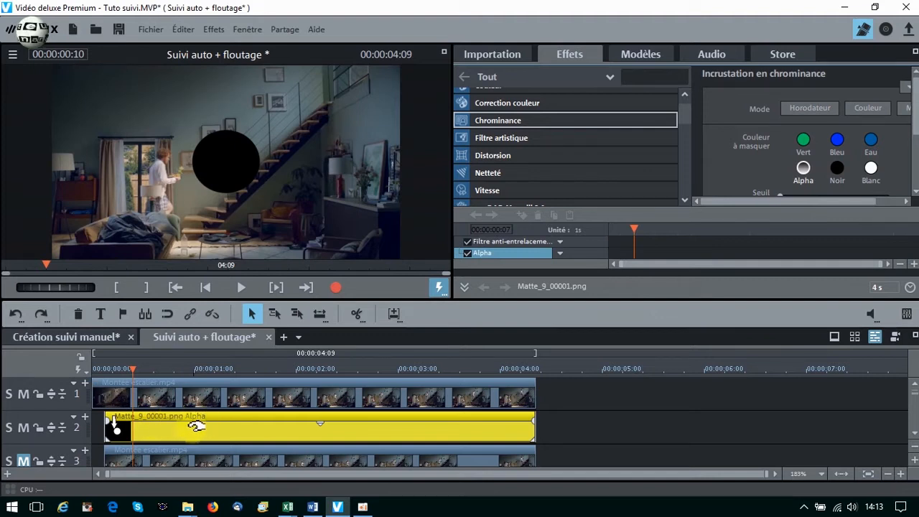
Shrink Matte_9_00001.png to about 444 × 333 and place it over the person's head at about 186, 179, using Position / Taille.
{"action": "left_click_drag", "start_coordinate": [687, 120], "coordinate": [686, 128]}
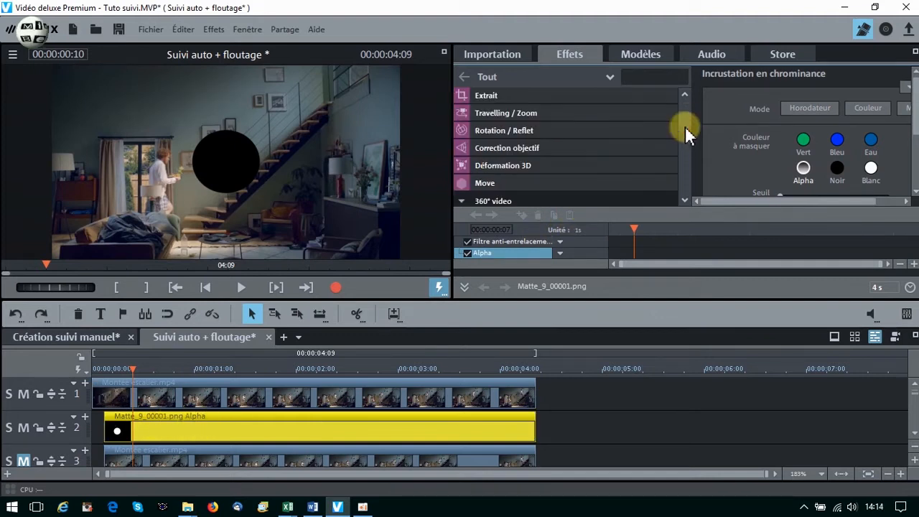
{"action": "scroll", "coordinate": [686, 128], "scroll_direction": "up", "scroll_amount": 1}
{"action": "left_click", "coordinate": [511, 107]}
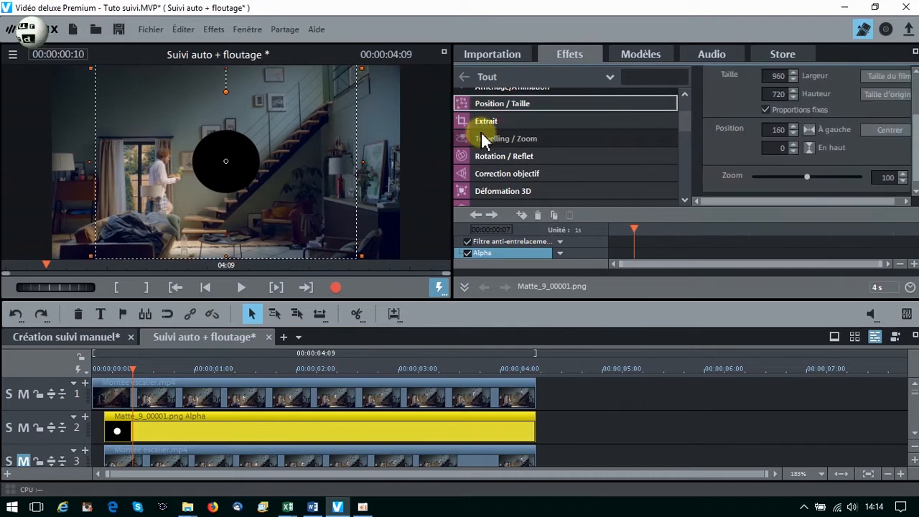
{"action": "left_click_drag", "start_coordinate": [361, 256], "coordinate": [269, 213]}
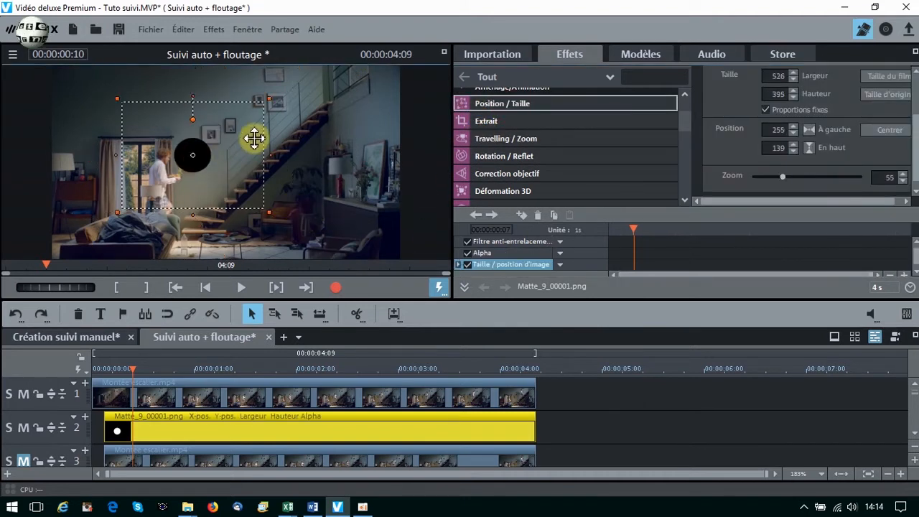
{"action": "left_click_drag", "start_coordinate": [273, 98], "coordinate": [252, 111]}
{"action": "left_click_drag", "start_coordinate": [205, 156], "coordinate": [195, 157]}
With track 3 unmuted, add a light Flou artistique to its Montée escalier.mp4 clip and check the blurred head in an enlarged preview.
{"action": "mouse_move", "coordinate": [113, 455]}
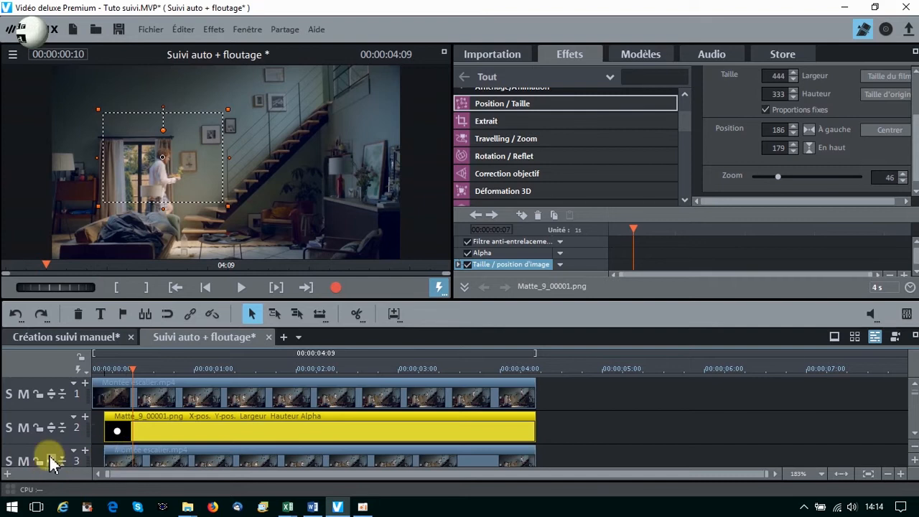
{"action": "left_click", "coordinate": [129, 450]}
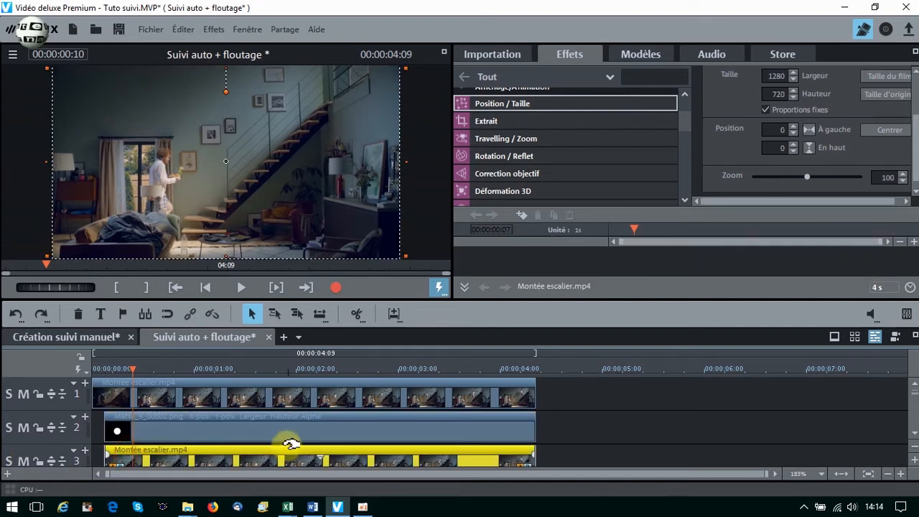
{"action": "mouse_move", "coordinate": [686, 122]}
{"action": "left_mouse_down"}
{"action": "mouse_move", "coordinate": [683, 103]}
{"action": "mouse_move", "coordinate": [683, 113]}
{"action": "left_mouse_up"}
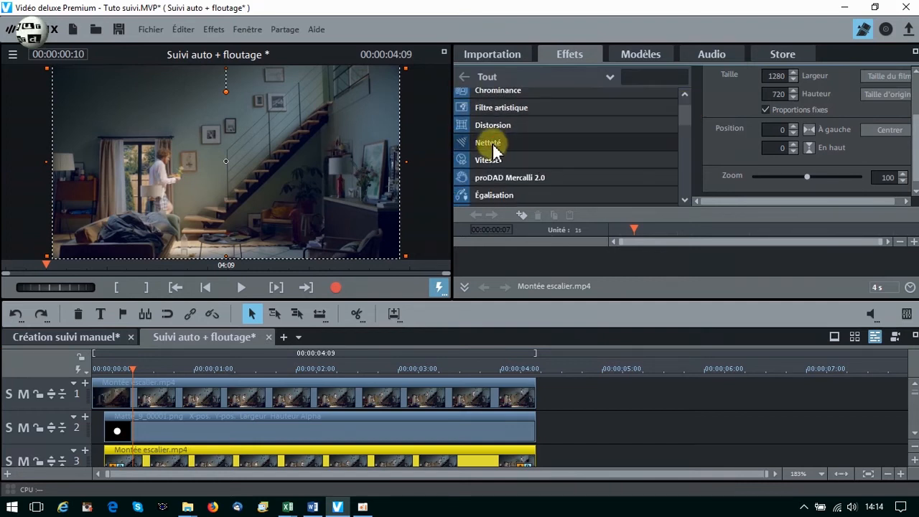
{"action": "left_click", "coordinate": [493, 145]}
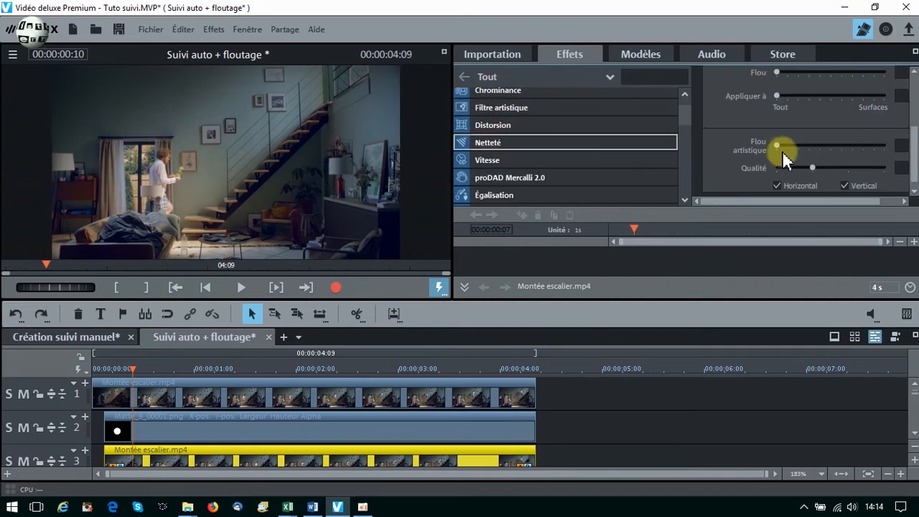
{"action": "left_click_drag", "start_coordinate": [778, 140], "coordinate": [797, 139]}
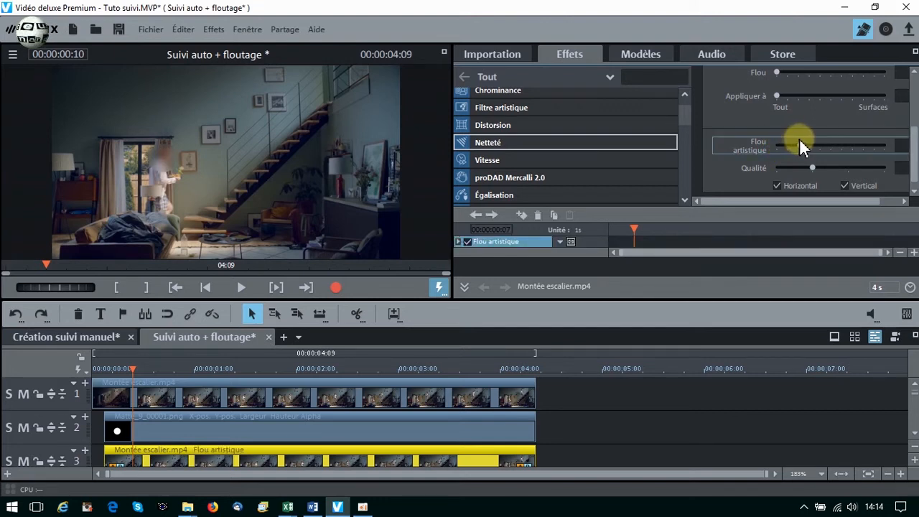
{"action": "left_click", "coordinate": [445, 56]}
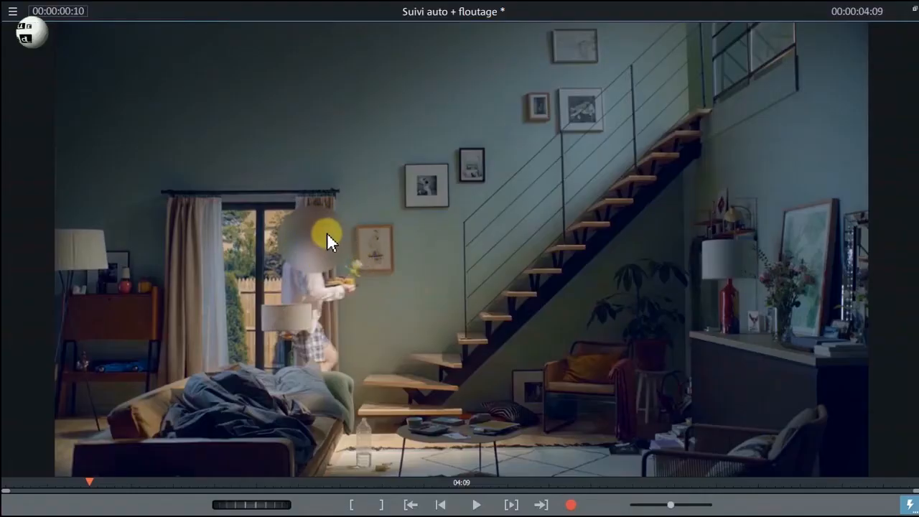
{"action": "left_click", "coordinate": [913, 9]}
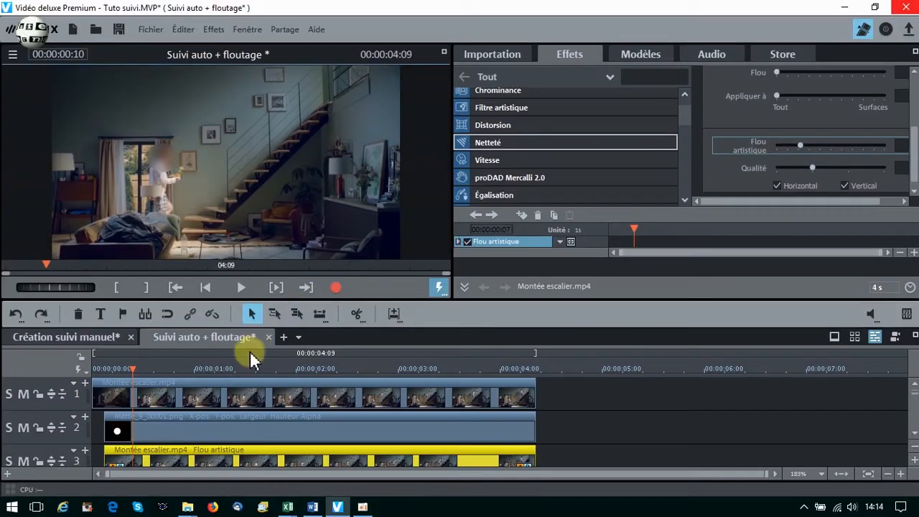
{"action": "left_click", "coordinate": [135, 416]}
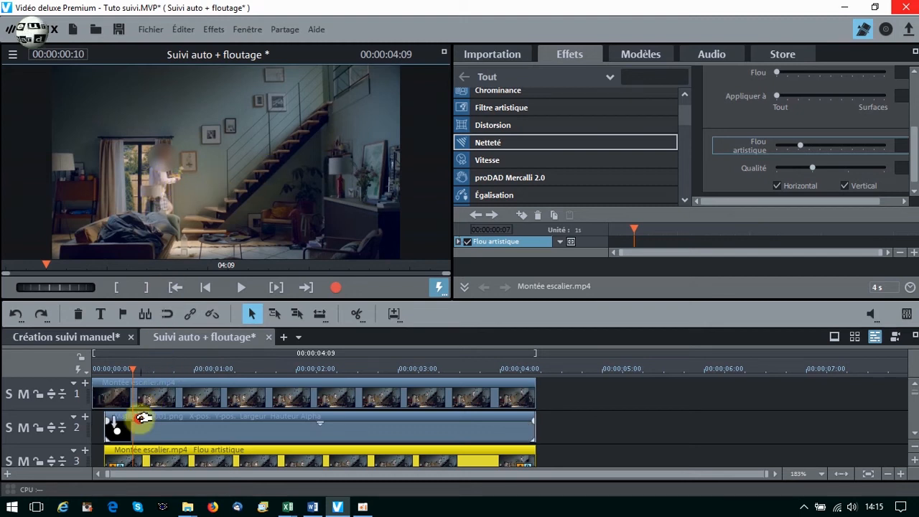
{"action": "left_click", "coordinate": [143, 420]}
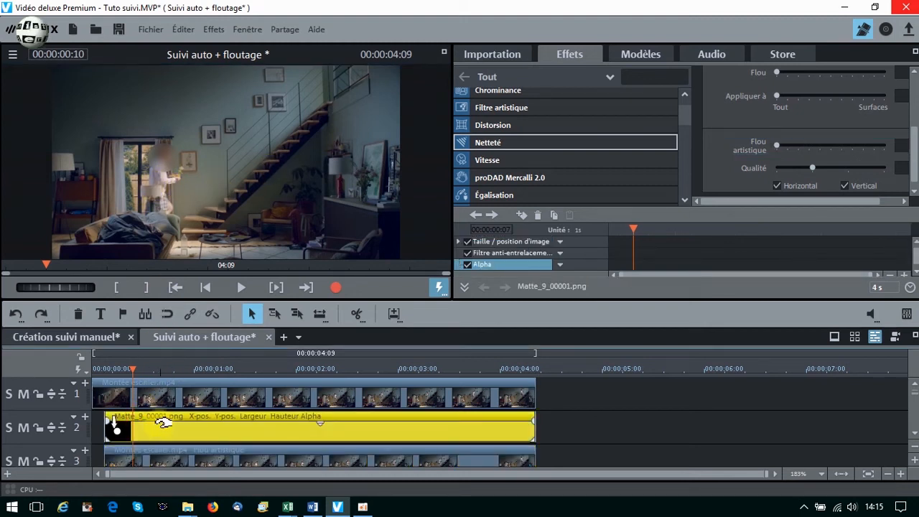
{"action": "left_click", "coordinate": [180, 453]}
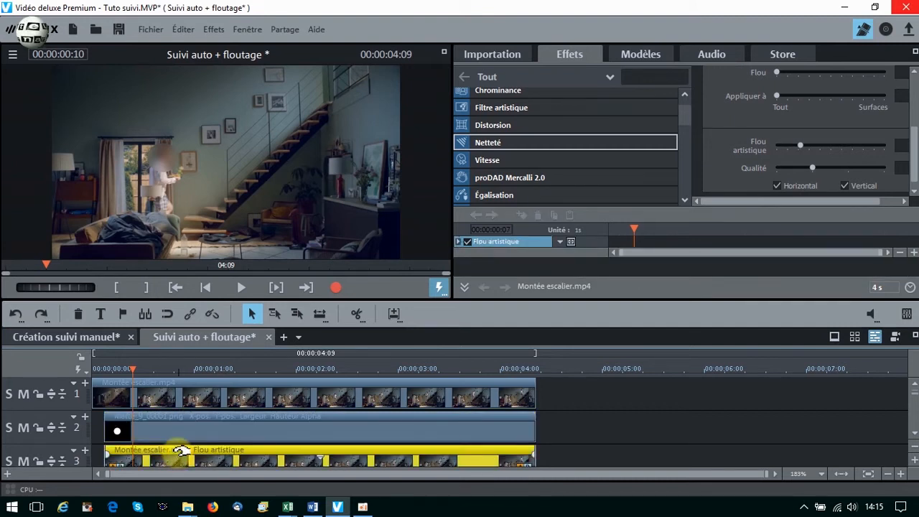
{"action": "left_click", "coordinate": [147, 424]}
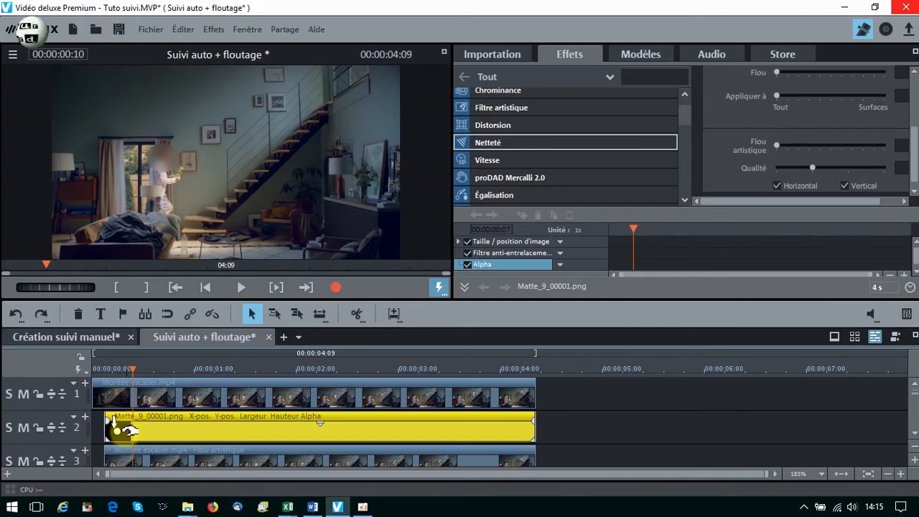
{"action": "left_click", "coordinate": [169, 449]}
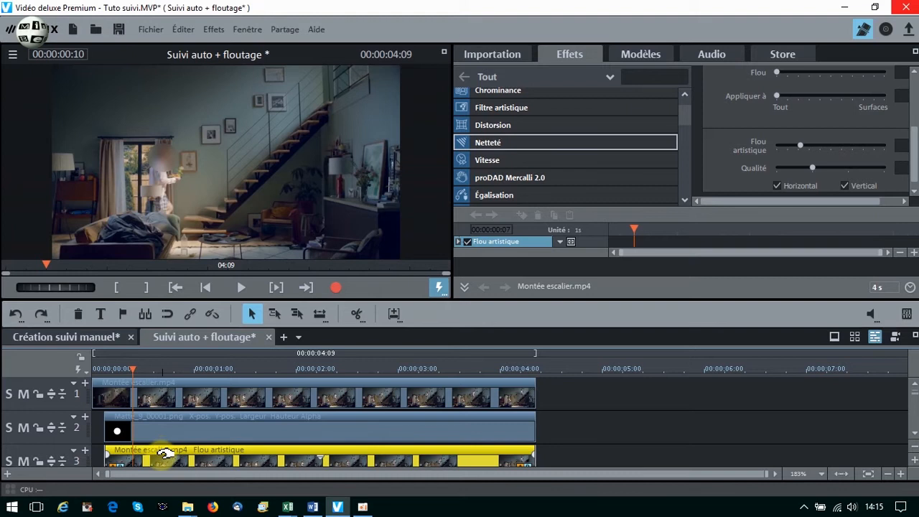
Invert the alpha mask of Matte_9_00001.png on track 2 to compare the blur, and switch it back.
{"action": "left_click", "coordinate": [118, 423]}
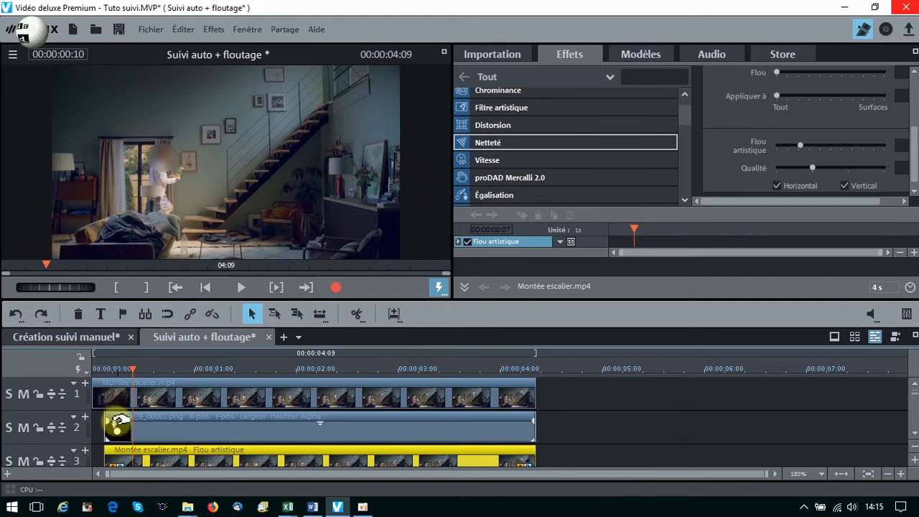
{"action": "left_click", "coordinate": [116, 425]}
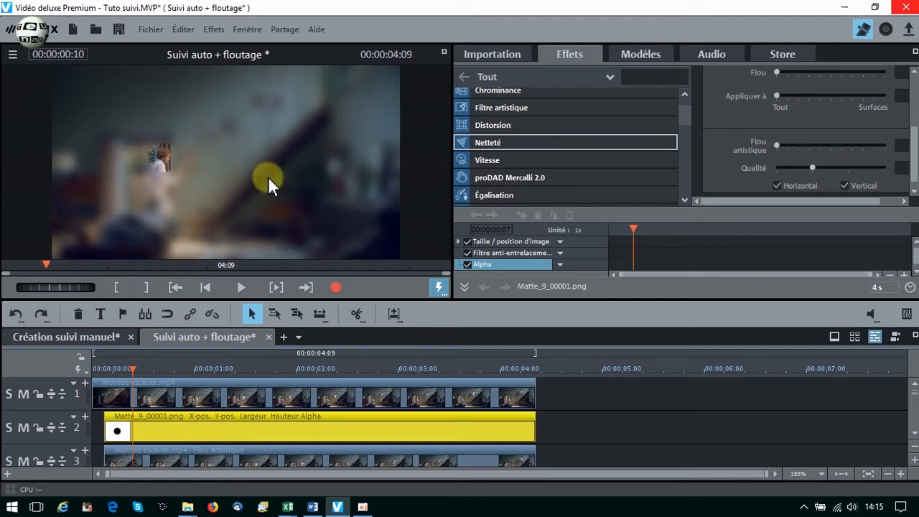
{"action": "left_click", "coordinate": [117, 424]}
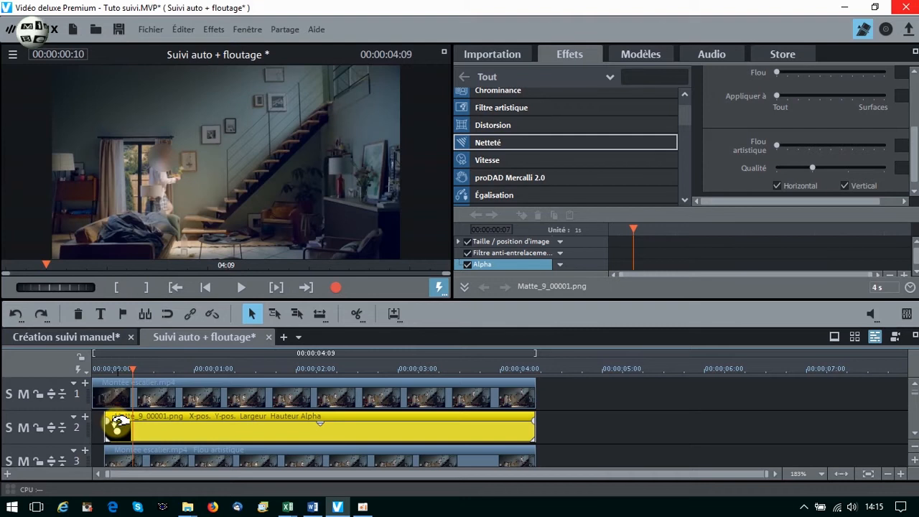
At 00:00:00:03, move Matte_9_00001.png horizontally to position 185 so it covers the person's head.
{"action": "left_click", "coordinate": [102, 371]}
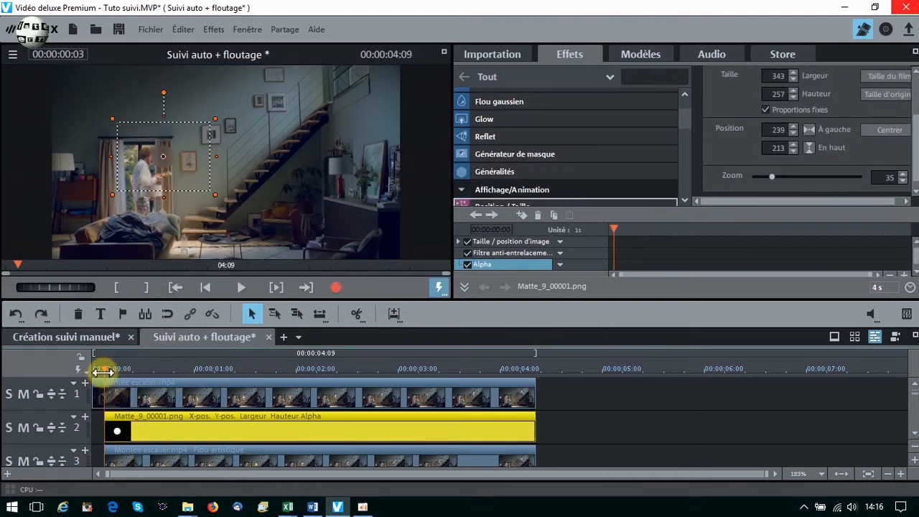
{"action": "left_click_drag", "start_coordinate": [179, 169], "coordinate": [164, 169]}
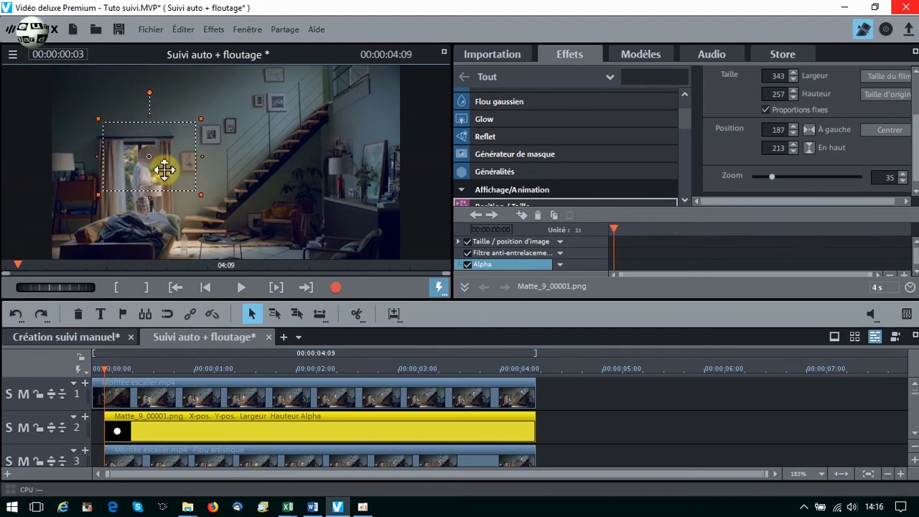
{"action": "left_click_drag", "start_coordinate": [165, 169], "coordinate": [163, 169]}
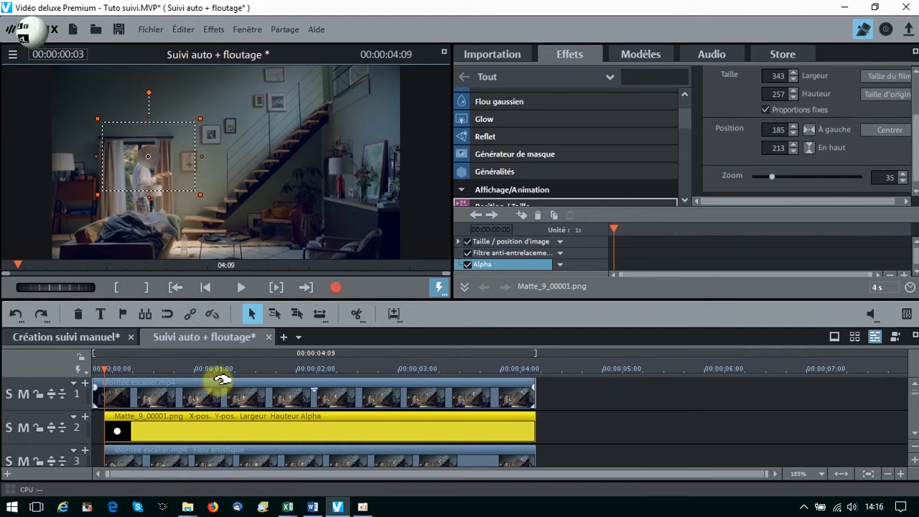
Attach Matte_9_00001.png to the image position in the video, selecting the person's head as the area to follow.
{"action": "right_click", "coordinate": [215, 429]}
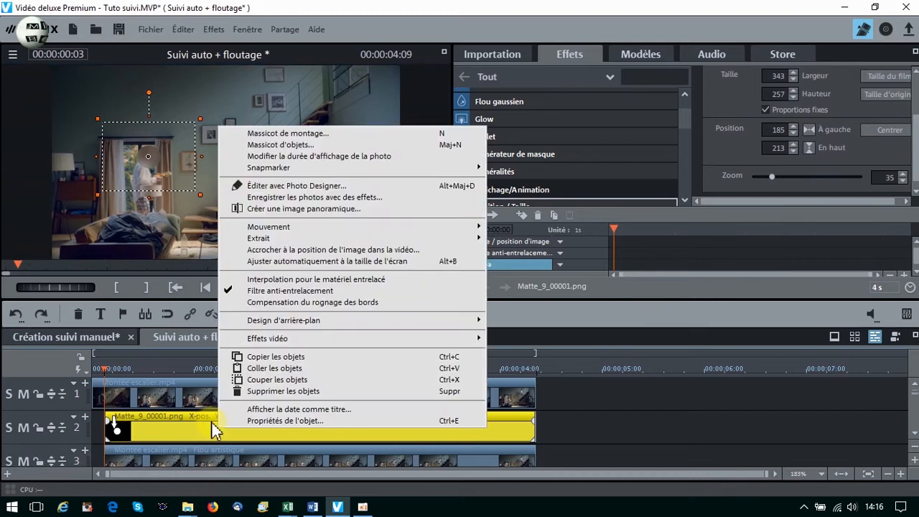
{"action": "left_click", "coordinate": [170, 420]}
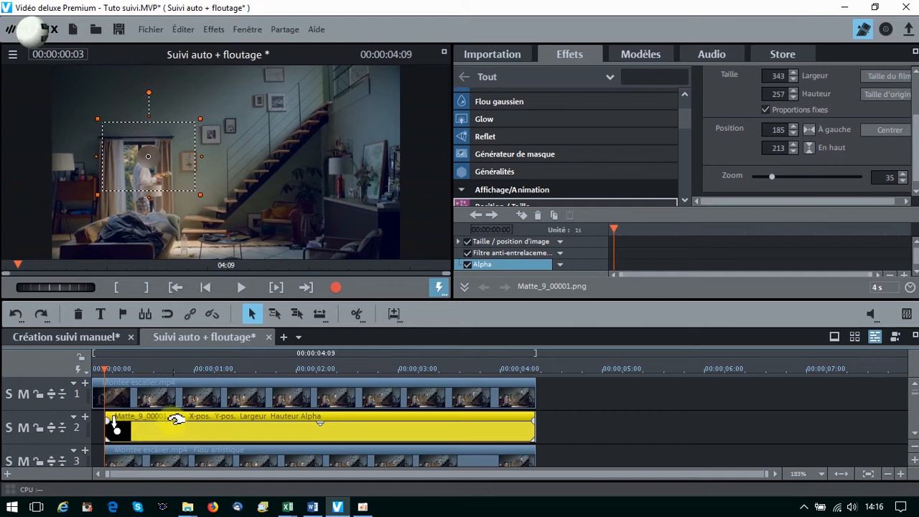
{"action": "right_click", "coordinate": [171, 435]}
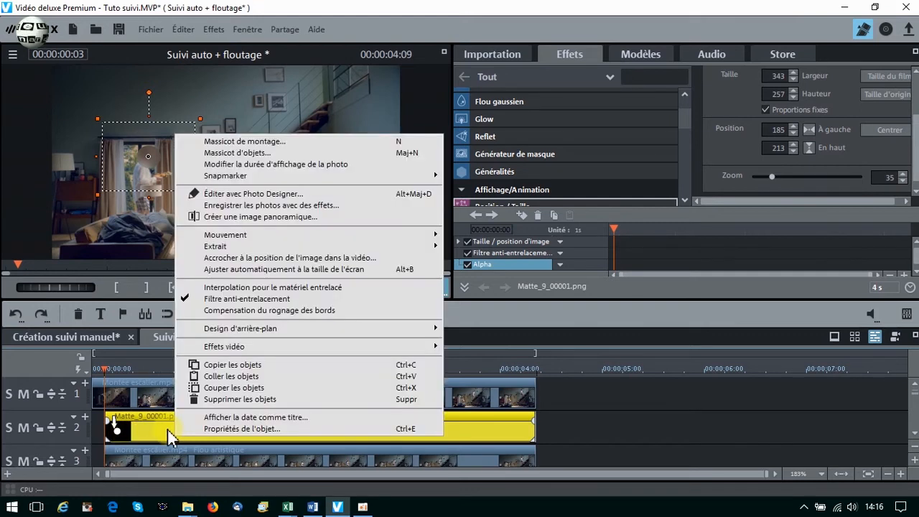
{"action": "left_click", "coordinate": [271, 259]}
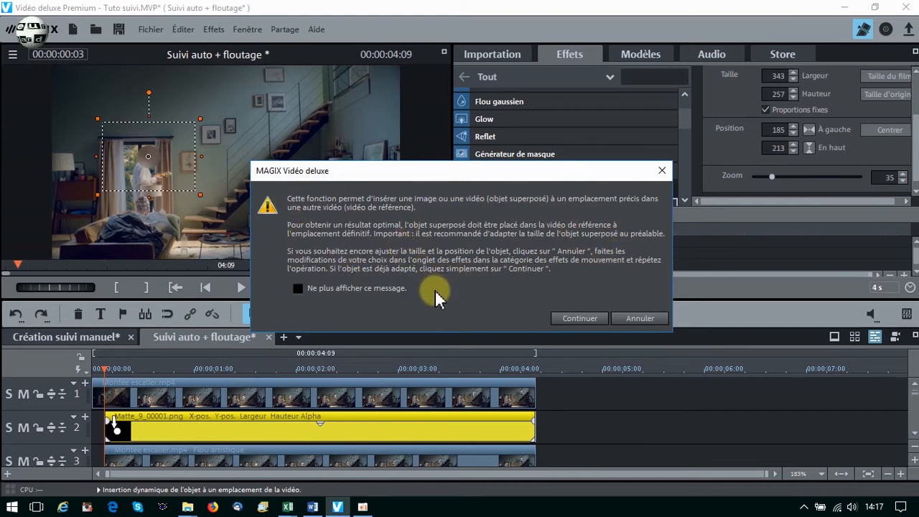
{"action": "left_click", "coordinate": [580, 319]}
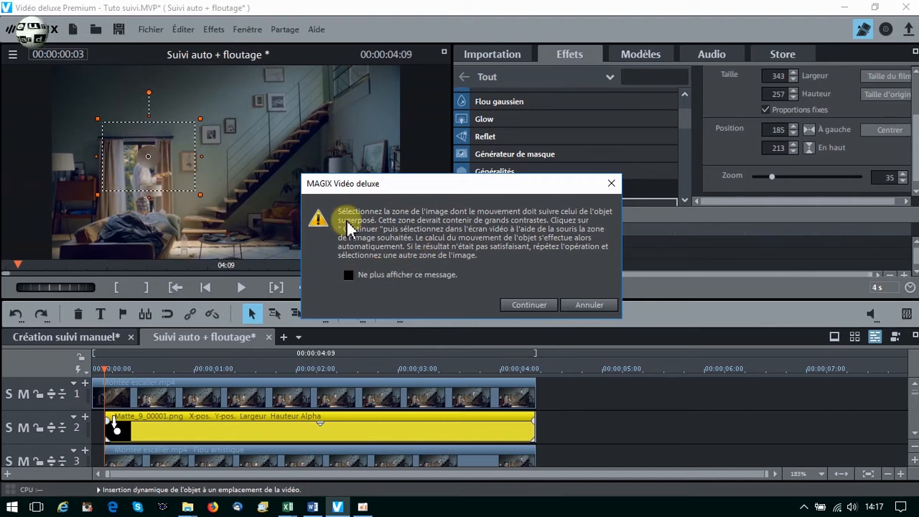
{"action": "left_click", "coordinate": [528, 305]}
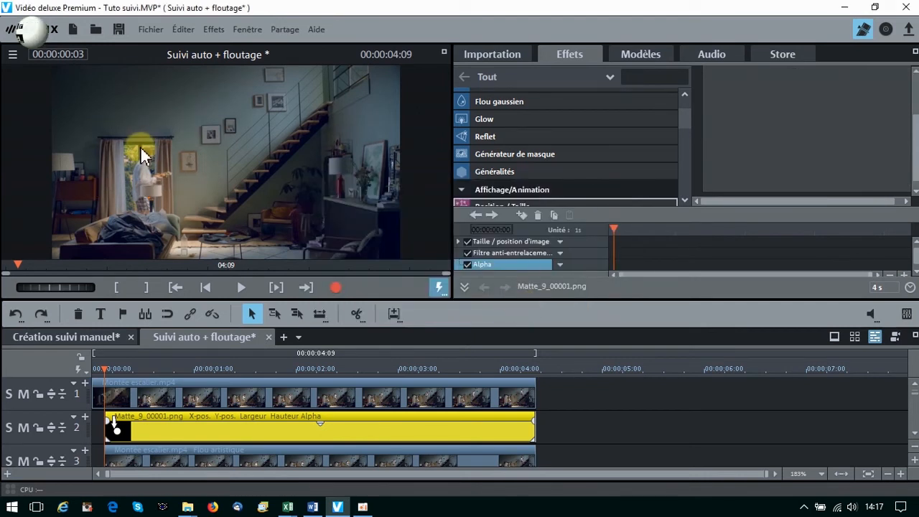
{"action": "left_click_drag", "start_coordinate": [139, 147], "coordinate": [158, 171]}
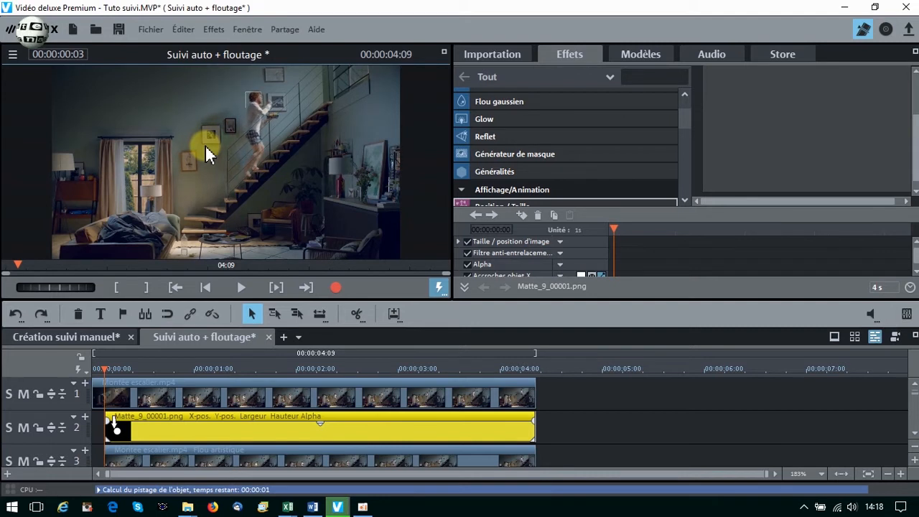
Play the movie from its start and scrub through the opening to check that the blur follows the head.
{"action": "left_click", "coordinate": [205, 288]}
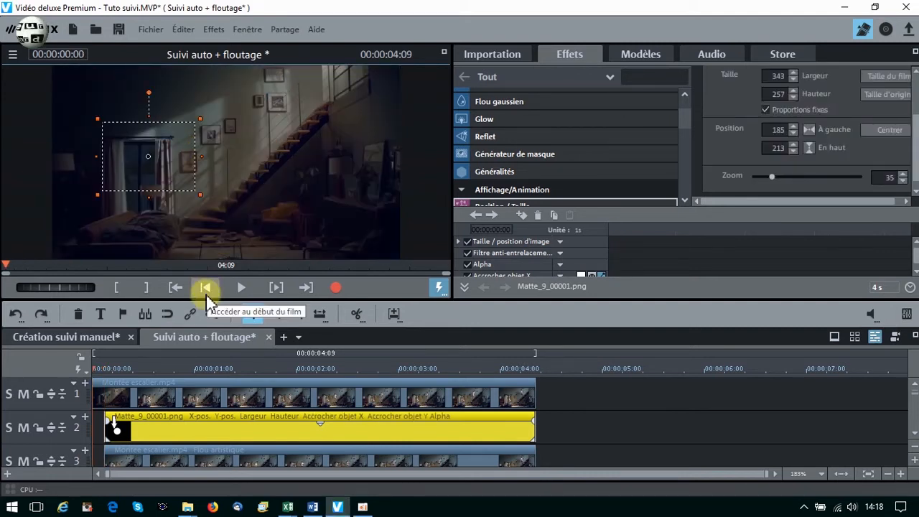
{"action": "left_click", "coordinate": [241, 288]}
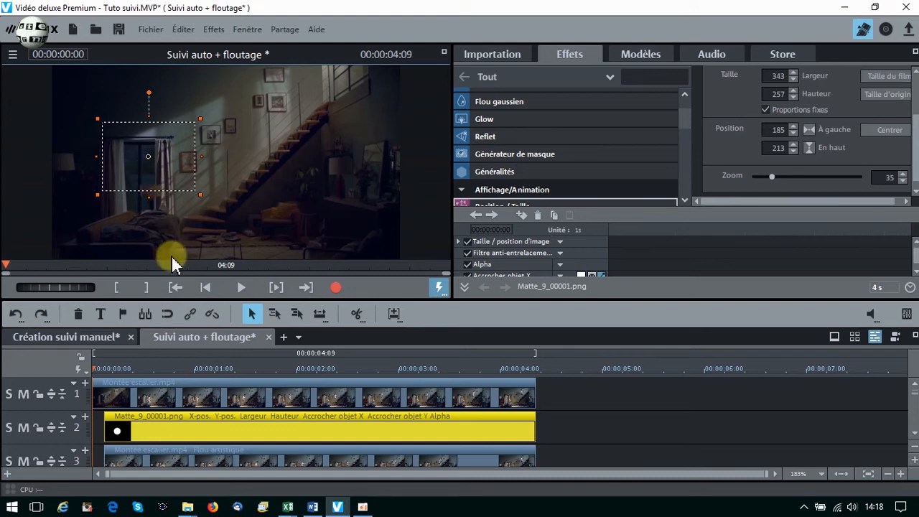
{"action": "left_click_drag", "start_coordinate": [110, 371], "coordinate": [164, 366]}
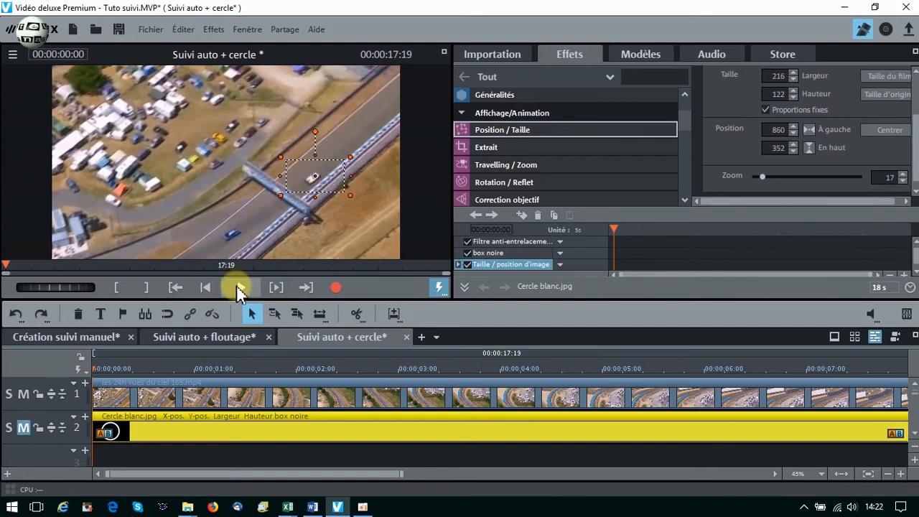
Play the Suivi auto + cercle movie to examine the white car's path along the track.
{"action": "left_click", "coordinate": [241, 287]}
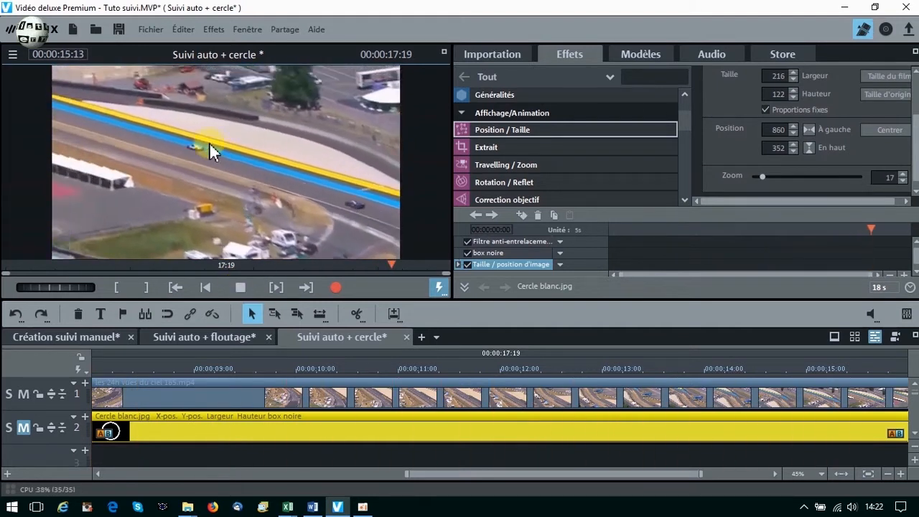
{"action": "key", "text": "space"}
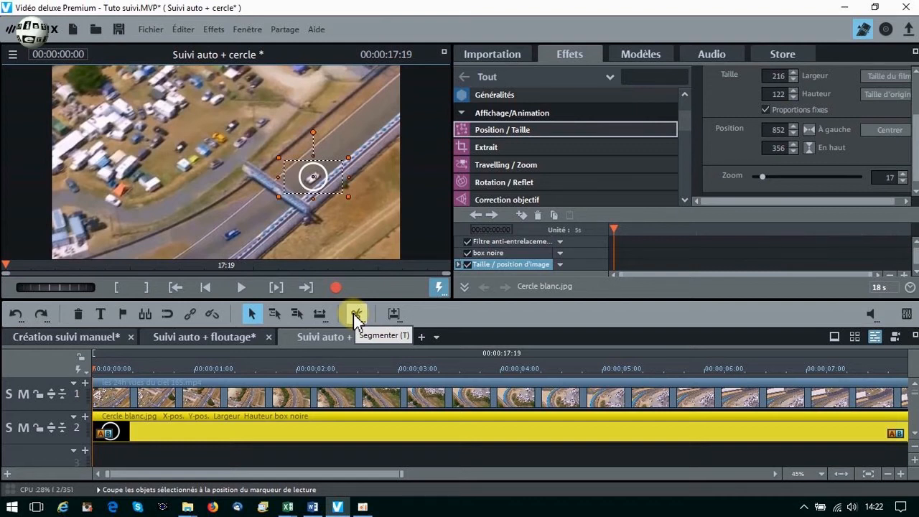
Try to attach Cercle blanc.jpg to the image position in the video with a very tight selection around the white car.
{"action": "right_click", "coordinate": [263, 423]}
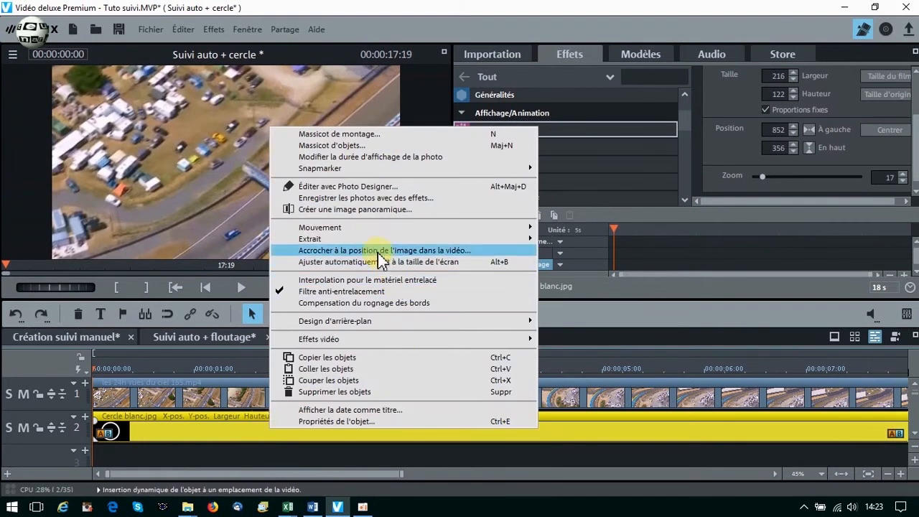
{"action": "left_click", "coordinate": [378, 251]}
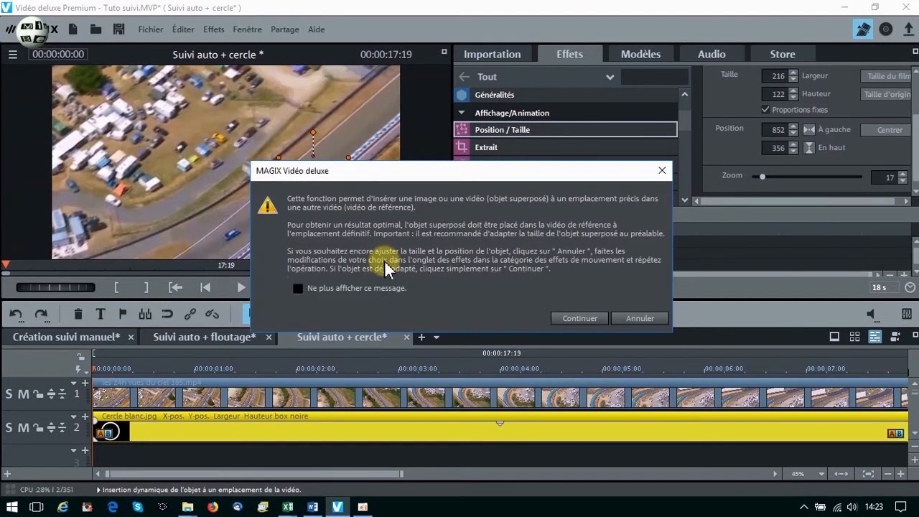
{"action": "left_click", "coordinate": [582, 318]}
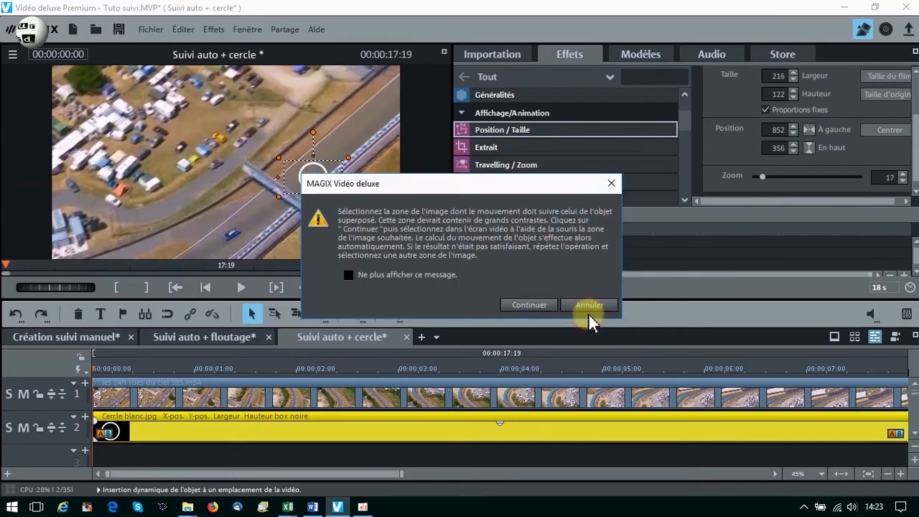
{"action": "left_click", "coordinate": [521, 305]}
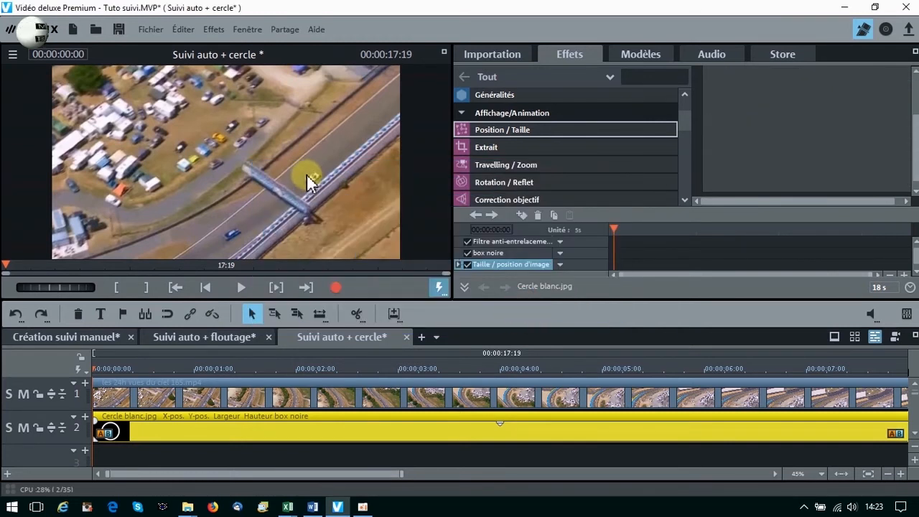
{"action": "left_click_drag", "start_coordinate": [306, 174], "coordinate": [319, 182]}
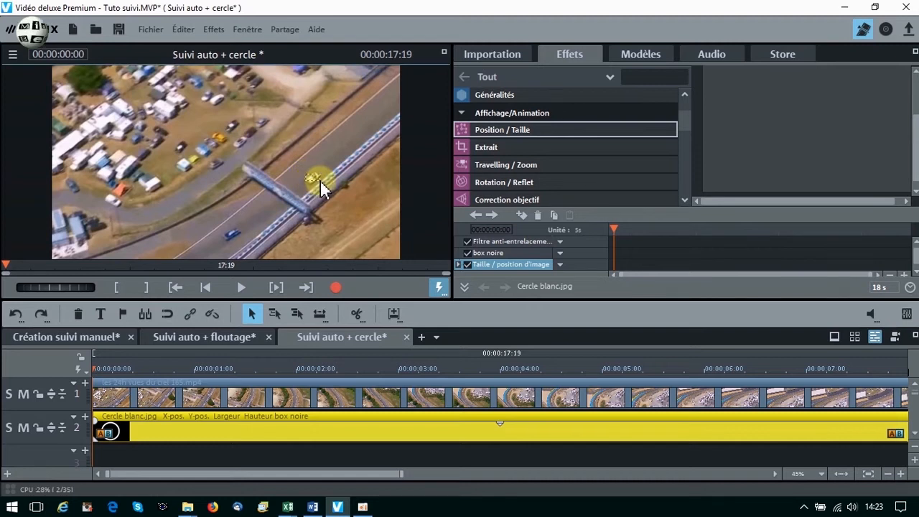
{"action": "left_click_drag", "start_coordinate": [320, 180], "coordinate": [321, 183]}
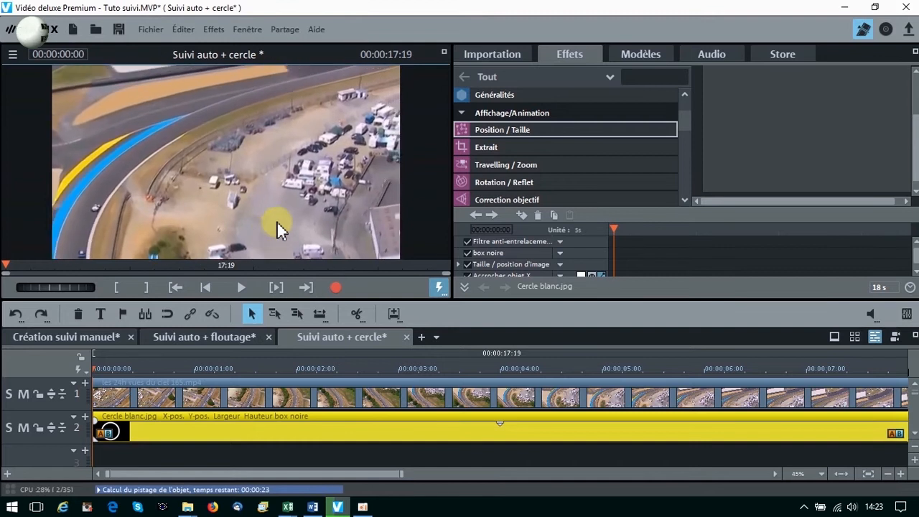
Attach Cercle blanc.jpg to the image position in the video, selecting a larger area that includes the white car and its surroundings.
{"action": "right_click", "coordinate": [213, 425]}
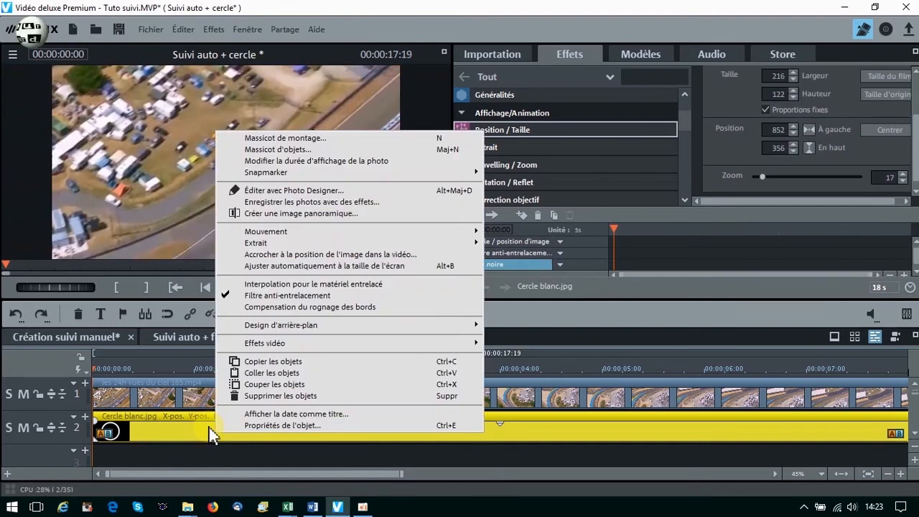
{"action": "left_click", "coordinate": [273, 254]}
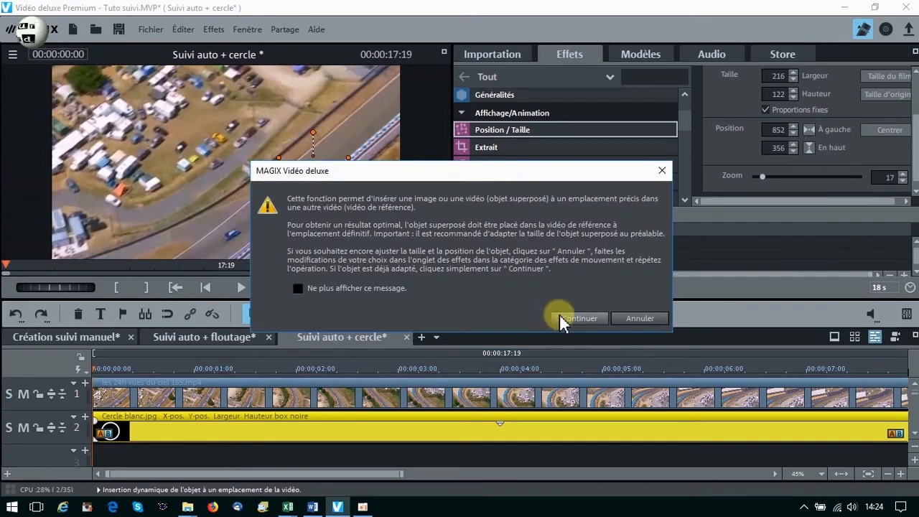
{"action": "left_click", "coordinate": [560, 319]}
{"action": "left_click", "coordinate": [523, 304]}
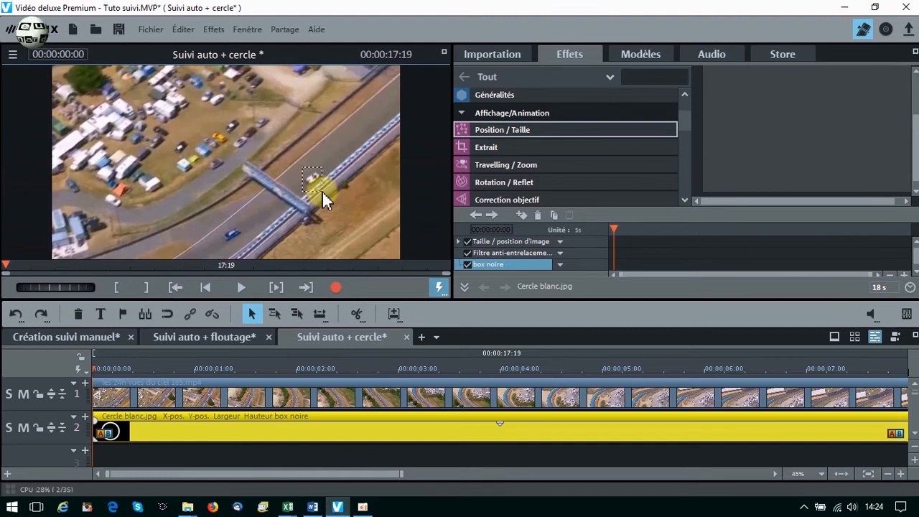
{"action": "left_click_drag", "start_coordinate": [322, 190], "coordinate": [318, 190]}
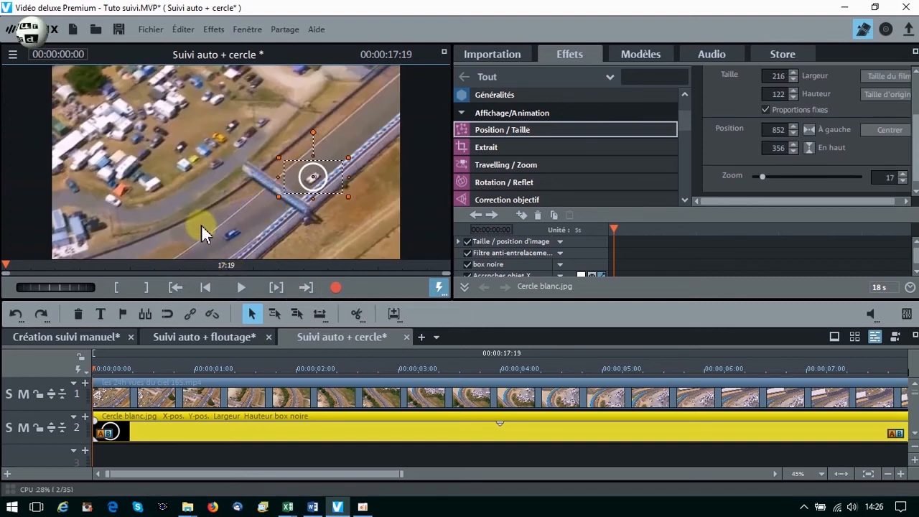
Play the tracked circle through to the end of the movie to check its alignment with the car, and return to the start.
{"action": "left_click", "coordinate": [240, 286]}
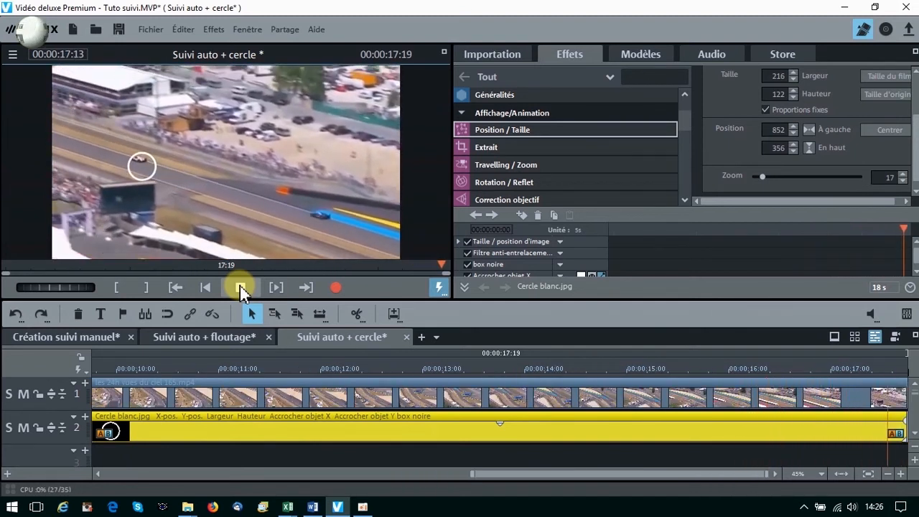
{"action": "left_click", "coordinate": [242, 287]}
{"action": "left_click", "coordinate": [207, 287]}
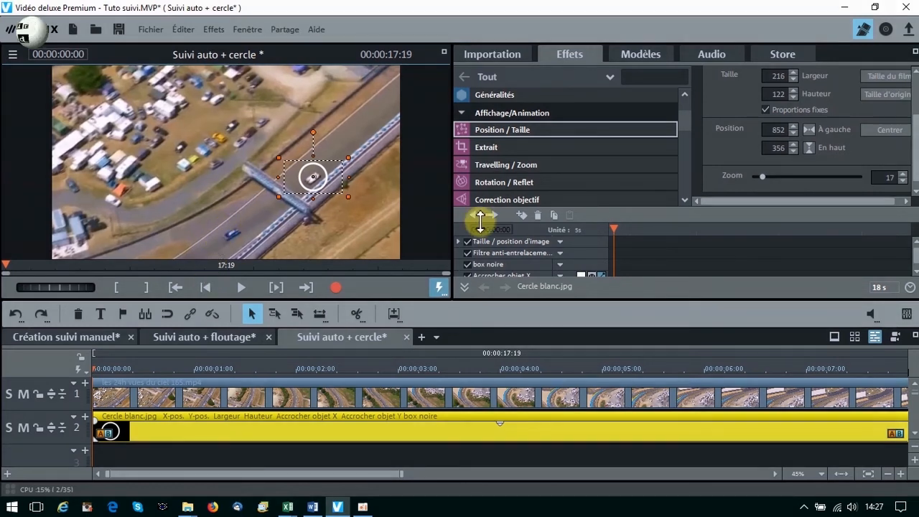
Set a Taille / position d'image keyframe at 00:00:00:00 and recentre the circle on the car at 00:00:00:23 and 00:00:02:07.
{"action": "left_click", "coordinate": [523, 214]}
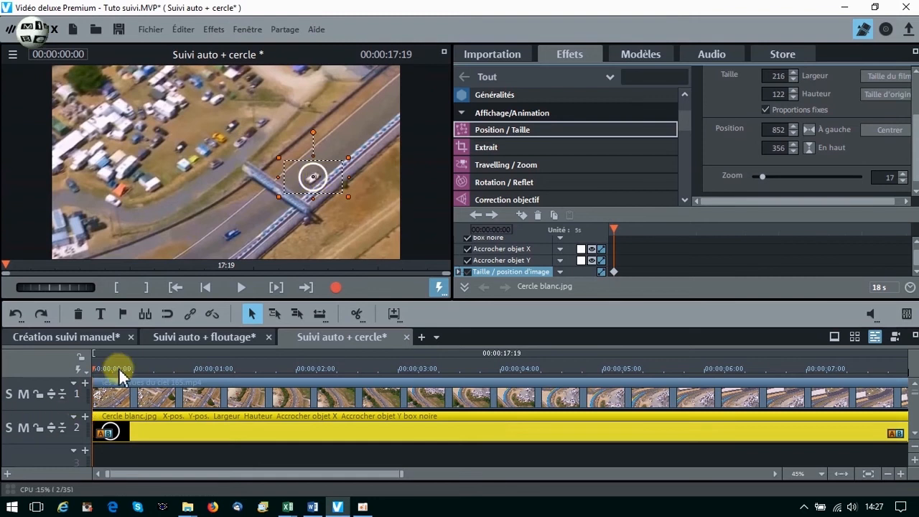
{"action": "left_click_drag", "start_coordinate": [92, 368], "coordinate": [185, 352]}
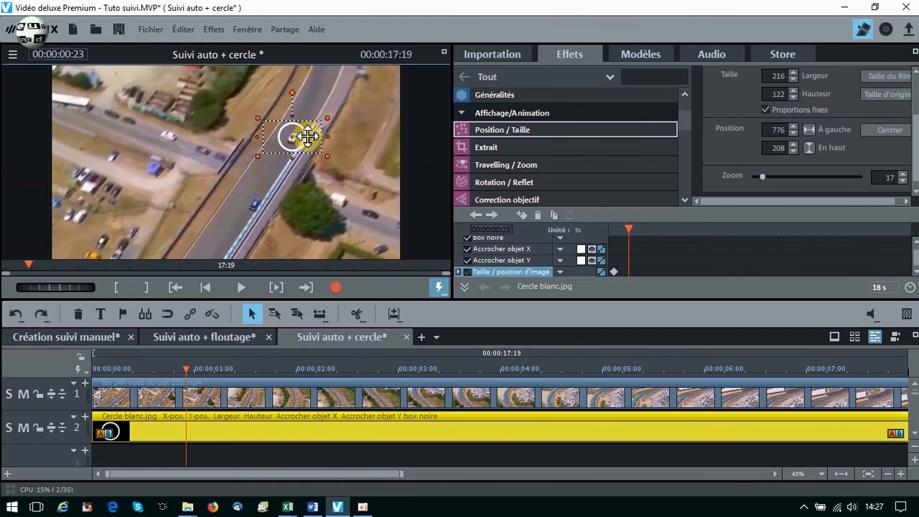
{"action": "left_click_drag", "start_coordinate": [185, 367], "coordinate": [325, 351]}
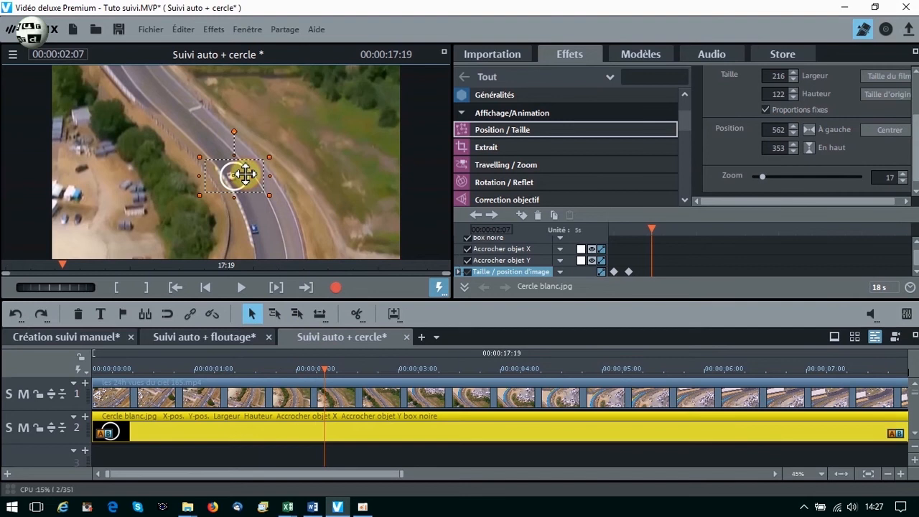
Recentre the circle on the car with further position keyframes between 00:00:02:07 and 00:00:08:17.
{"action": "left_click_drag", "start_coordinate": [305, 358], "coordinate": [794, 345]}
{"action": "left_click_drag", "start_coordinate": [150, 201], "coordinate": [155, 199]}
{"action": "left_click_drag", "start_coordinate": [289, 475], "coordinate": [505, 473]}
{"action": "left_click_drag", "start_coordinate": [202, 369], "coordinate": [387, 361]}
{"action": "left_click_drag", "start_coordinate": [338, 197], "coordinate": [336, 194]}
Recentre the circle on the car at 00:00:10:23, 00:00:13:10 and two further points, and check its alignment at 00:00:17:15.
{"action": "left_click", "coordinate": [620, 368]}
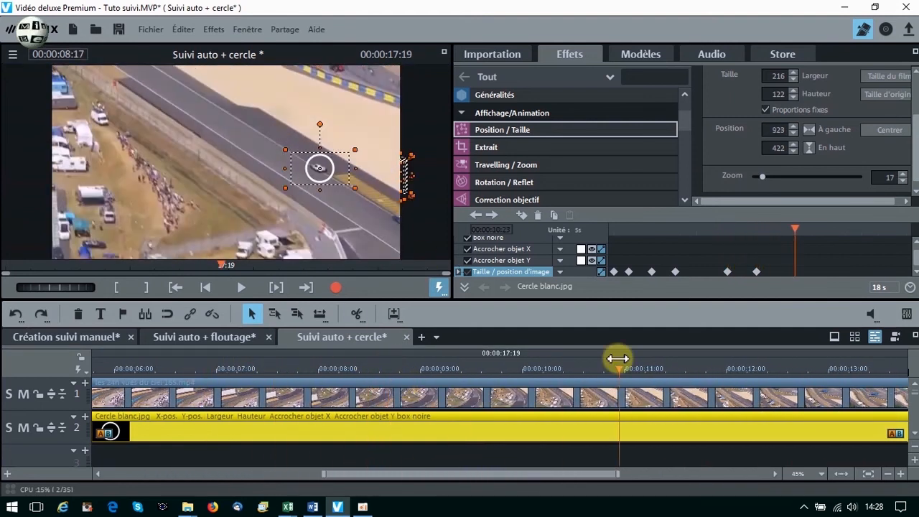
{"action": "left_click_drag", "start_coordinate": [617, 366], "coordinate": [870, 368]}
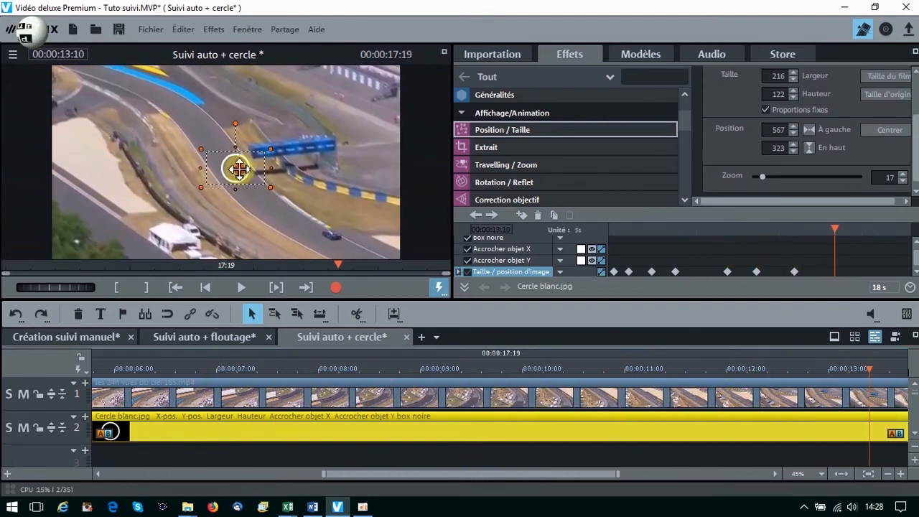
{"action": "left_click_drag", "start_coordinate": [534, 470], "coordinate": [626, 461]}
{"action": "left_click_drag", "start_coordinate": [466, 367], "coordinate": [579, 368]}
{"action": "left_click_drag", "start_coordinate": [238, 156], "coordinate": [242, 160]}
{"action": "left_click_drag", "start_coordinate": [579, 369], "coordinate": [891, 388]}
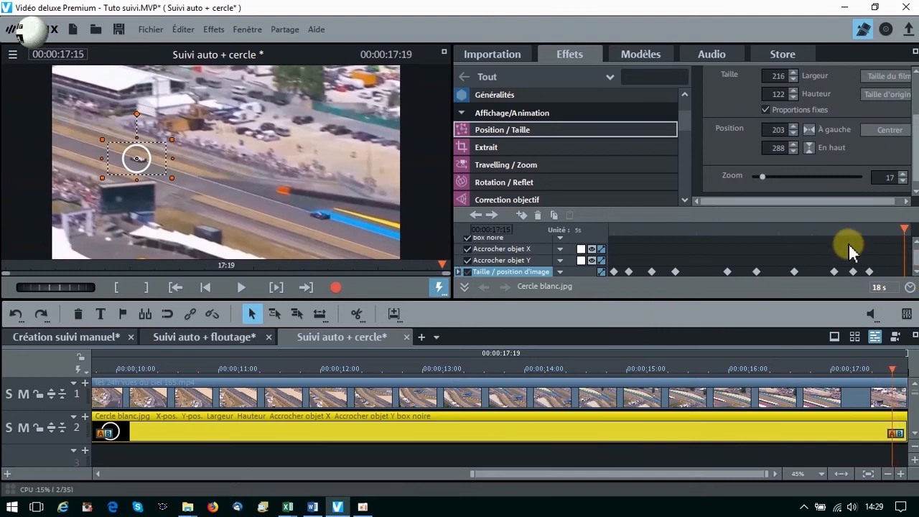
Enlarge the keyframe area and play the movie from its start to check that the corrected circle stays on the car.
{"action": "mouse_move", "coordinate": [826, 206]}
{"action": "left_mouse_down"}
{"action": "mouse_move", "coordinate": [826, 195]}
{"action": "mouse_move", "coordinate": [825, 208]}
{"action": "left_mouse_up"}
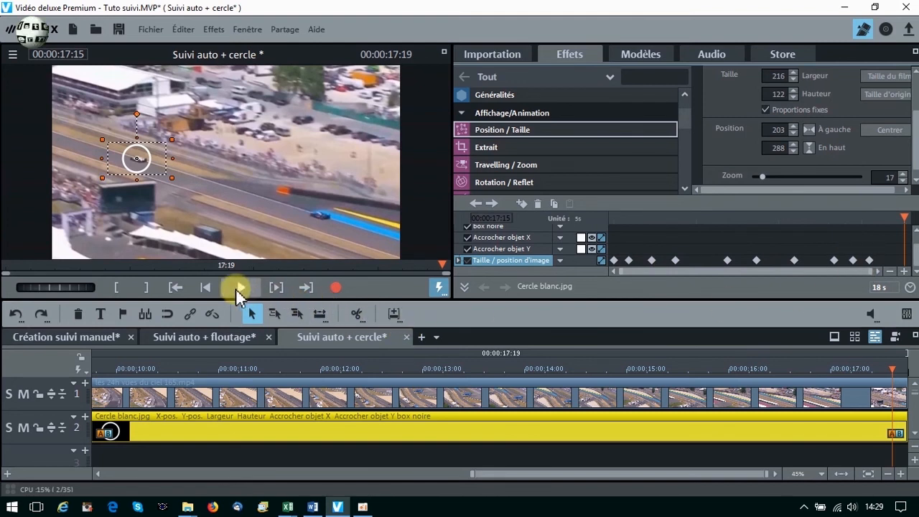
{"action": "left_click", "coordinate": [206, 288]}
{"action": "left_click", "coordinate": [234, 286]}
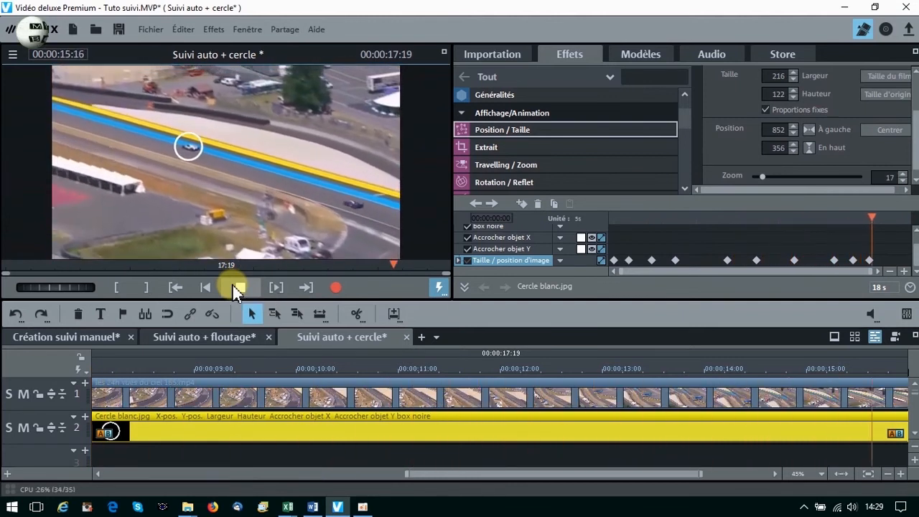
{"action": "left_click", "coordinate": [232, 285]}
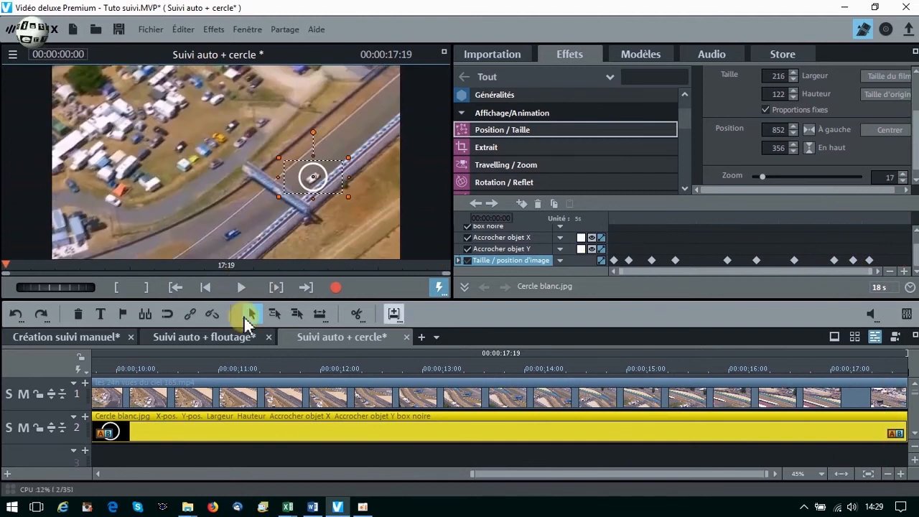
Compare the Cercle blanc.jpg keyframes in the Création suivi manuel and Suivi auto + cercle movies.
{"action": "left_click", "coordinate": [79, 336]}
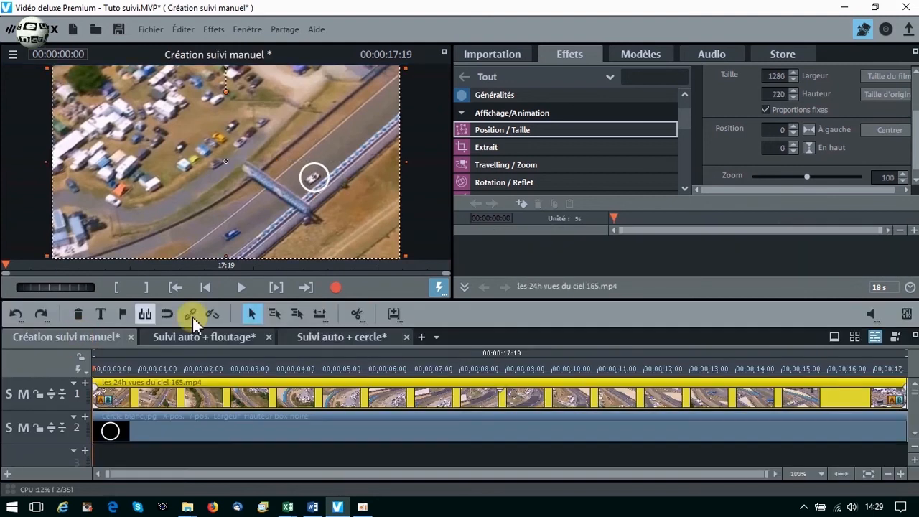
{"action": "left_click", "coordinate": [353, 423]}
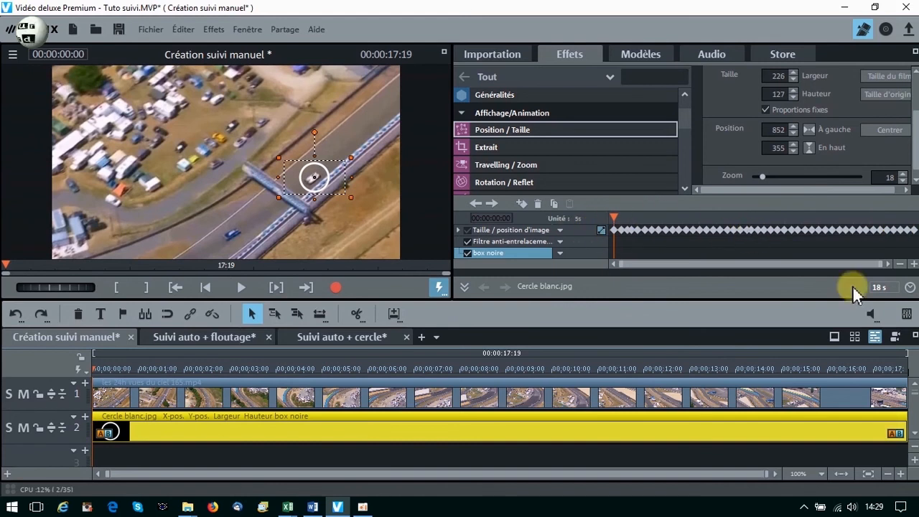
{"action": "left_click", "coordinate": [349, 337]}
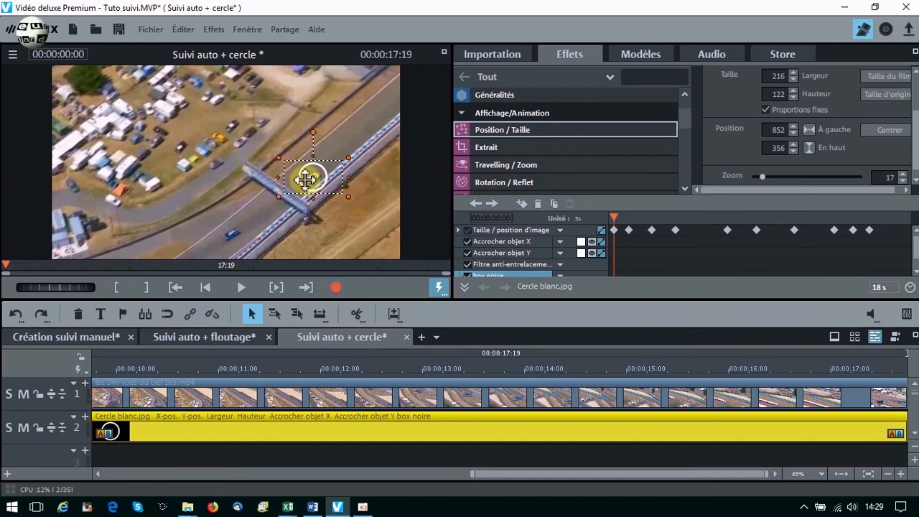
{"action": "left_click", "coordinate": [216, 388]}
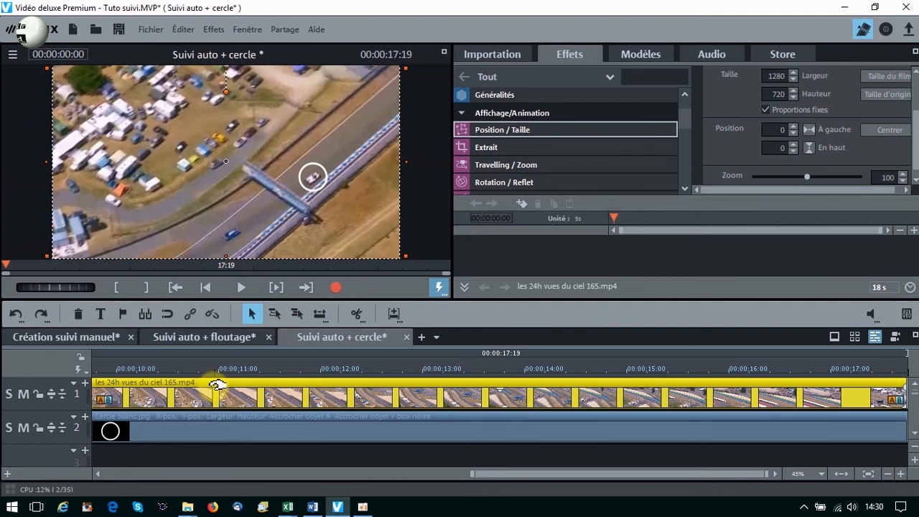
{"action": "left_click", "coordinate": [209, 427]}
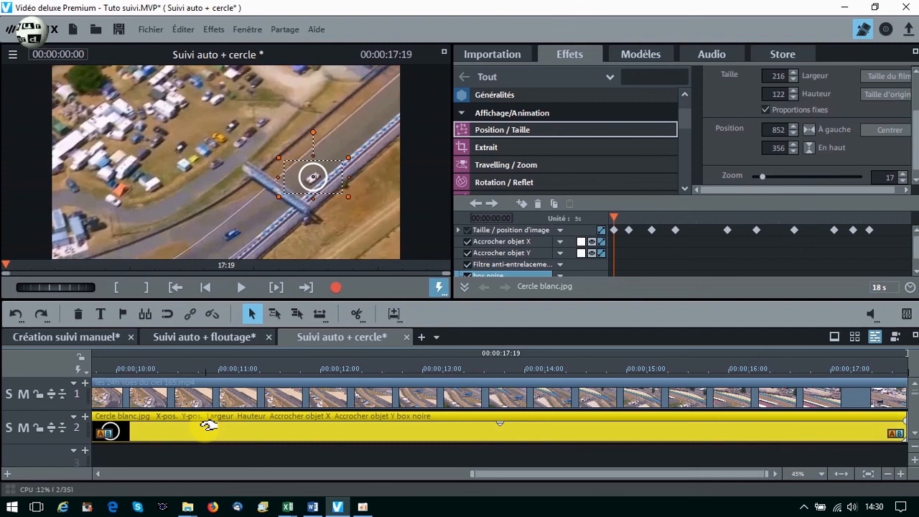
{"action": "left_click", "coordinate": [203, 387]}
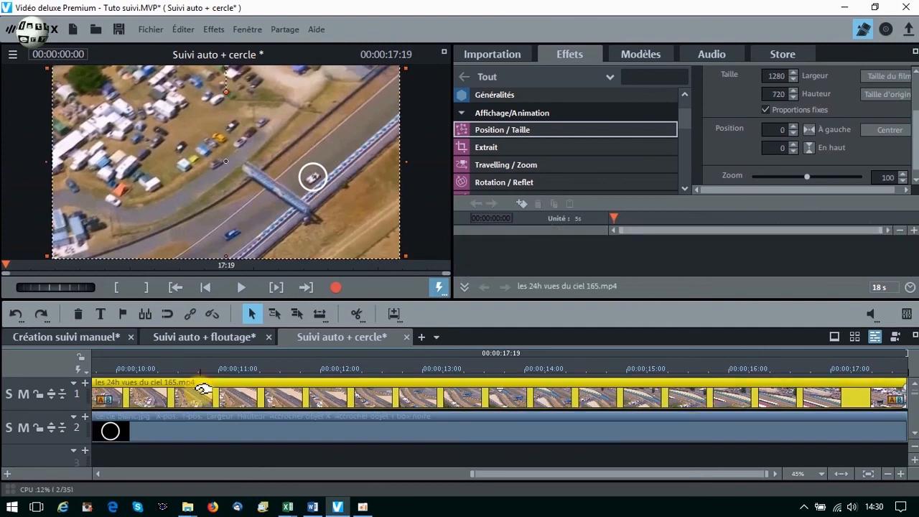